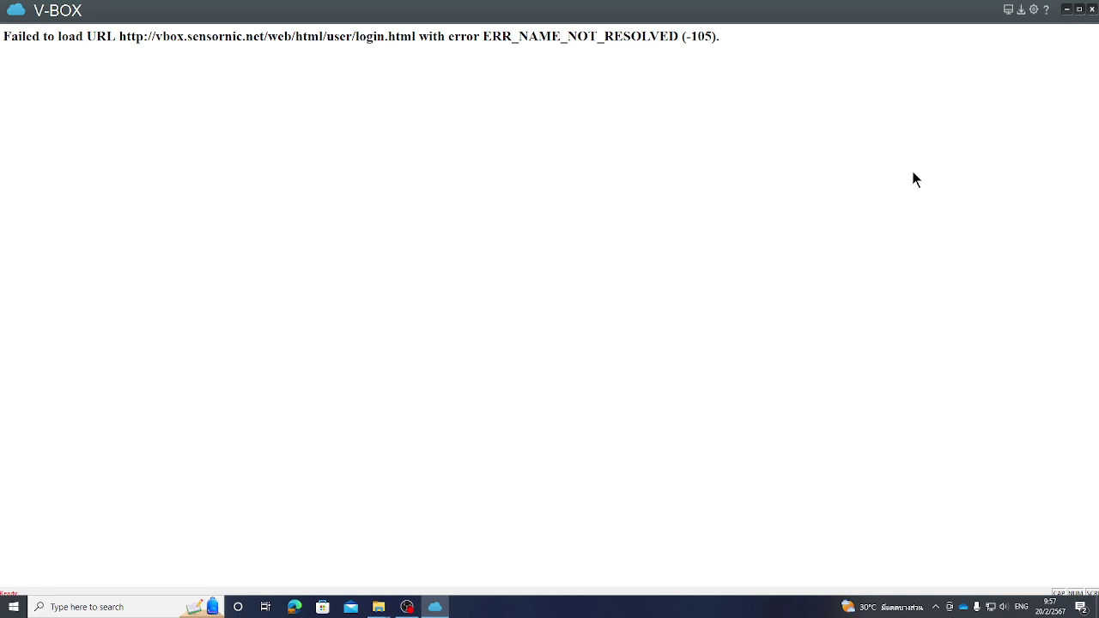
# In the local box tool, retrieve the box's machine code and set its WiFi connection to DHCP
pyautogui.click(1021, 11)
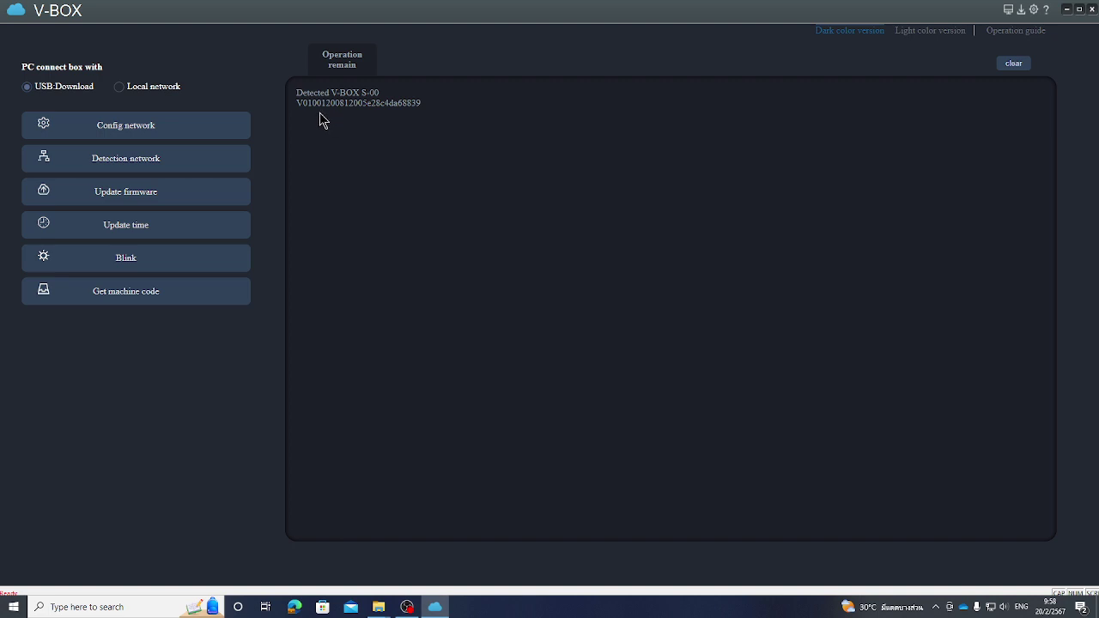
pyautogui.click(118, 299)
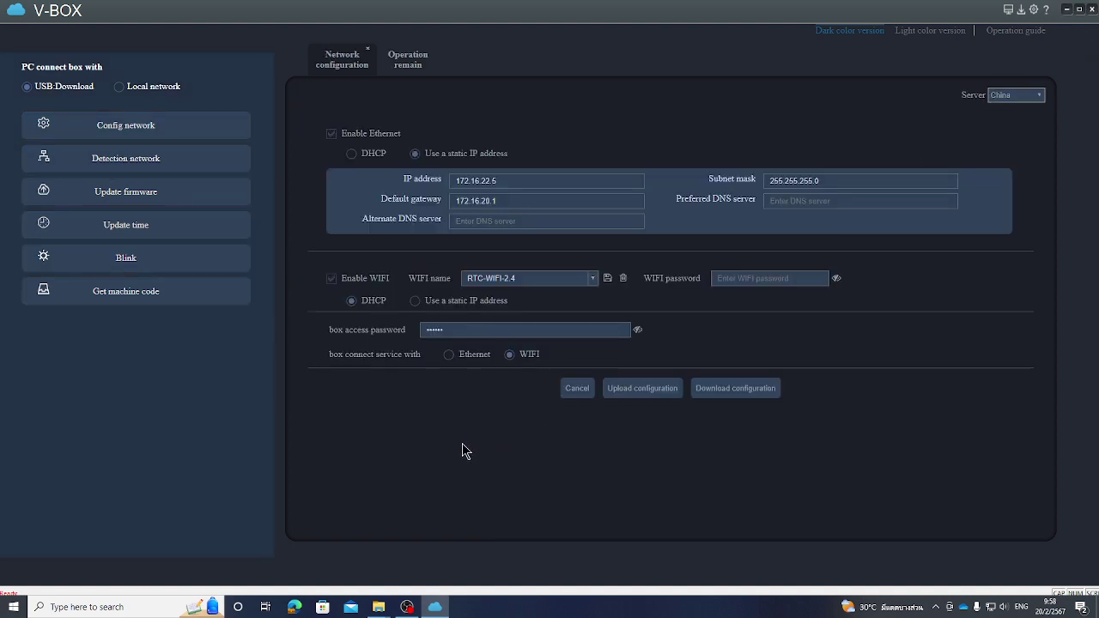
pyautogui.click(351, 301)
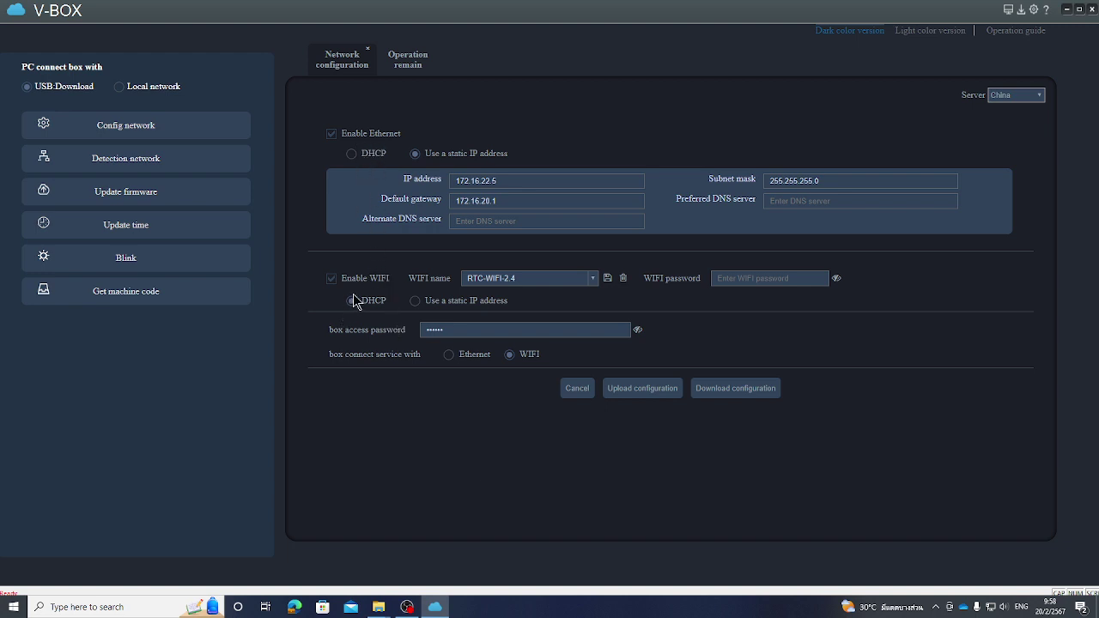
pyautogui.click(507, 181)
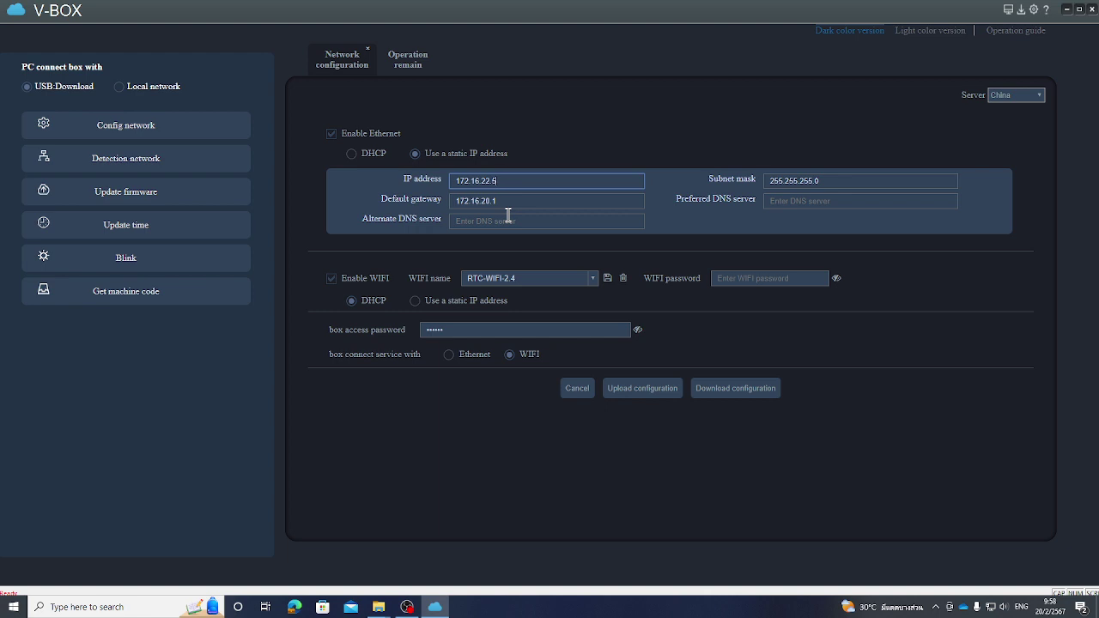
pyautogui.click(1066, 9)
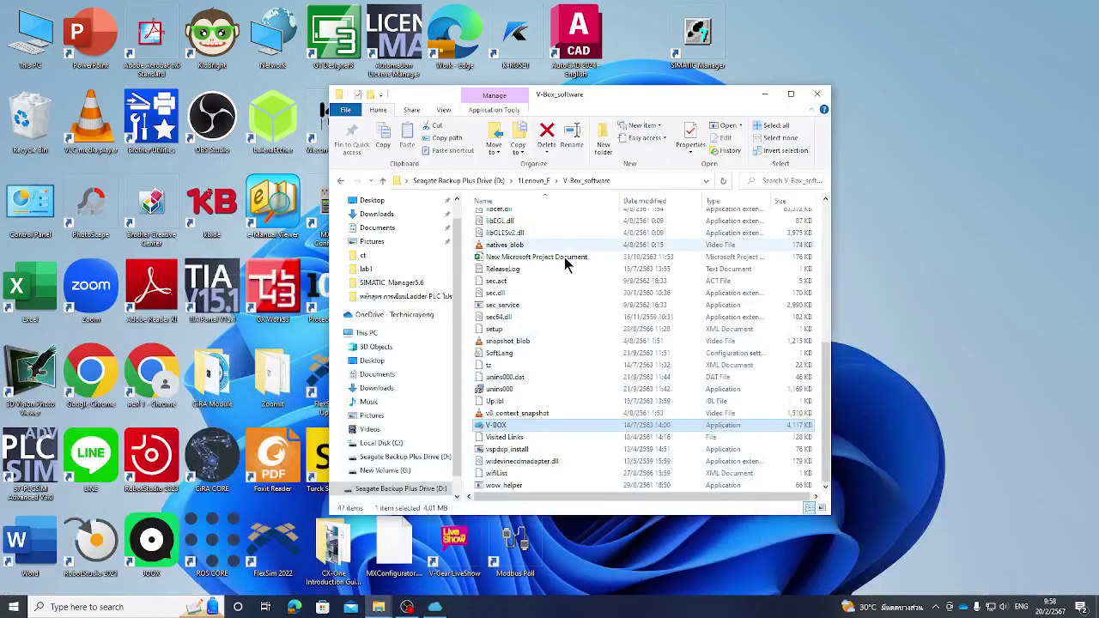
# Look up the PC's Ethernet details: IPv4 172.16.23.19, gateway 172.16.20.1
pyautogui.rightClick(267, 52)
pyautogui.click(300, 159)
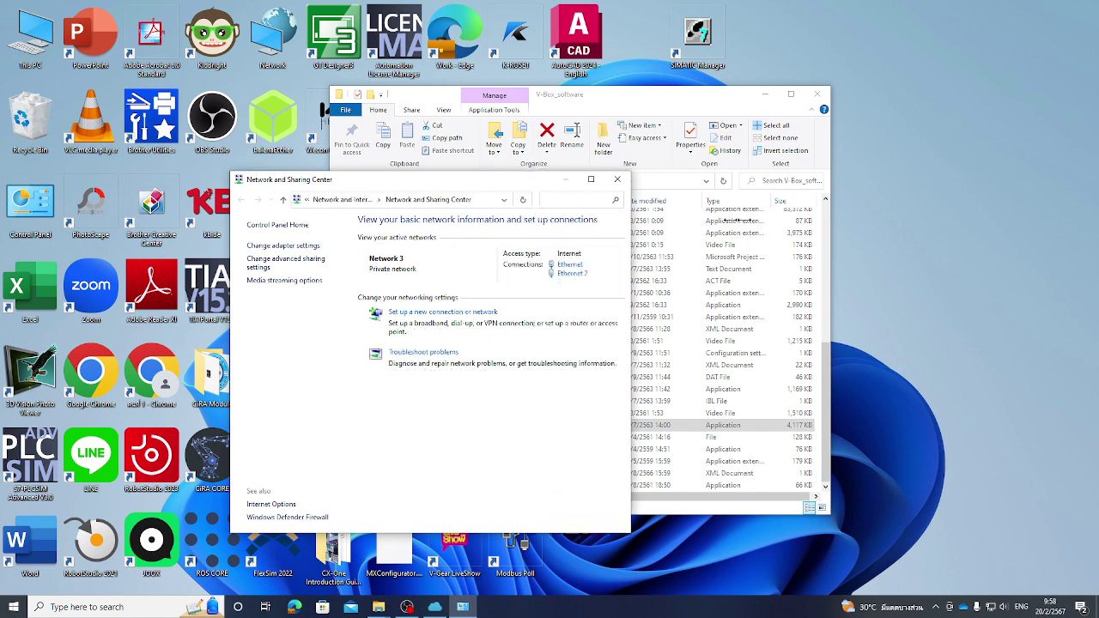
pyautogui.click(292, 249)
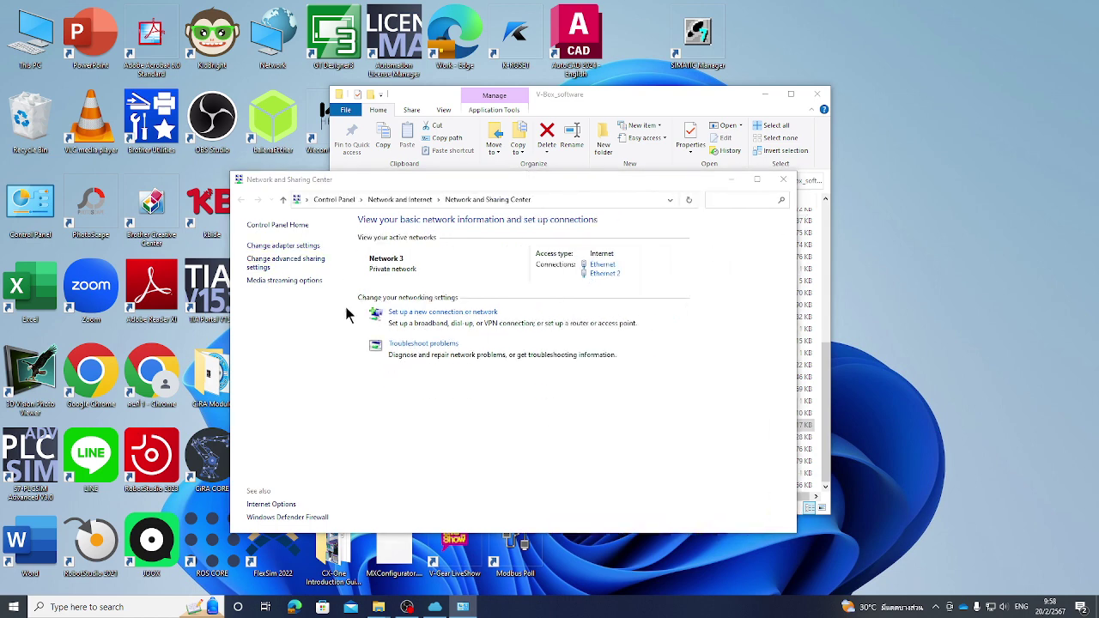
pyautogui.click(296, 257)
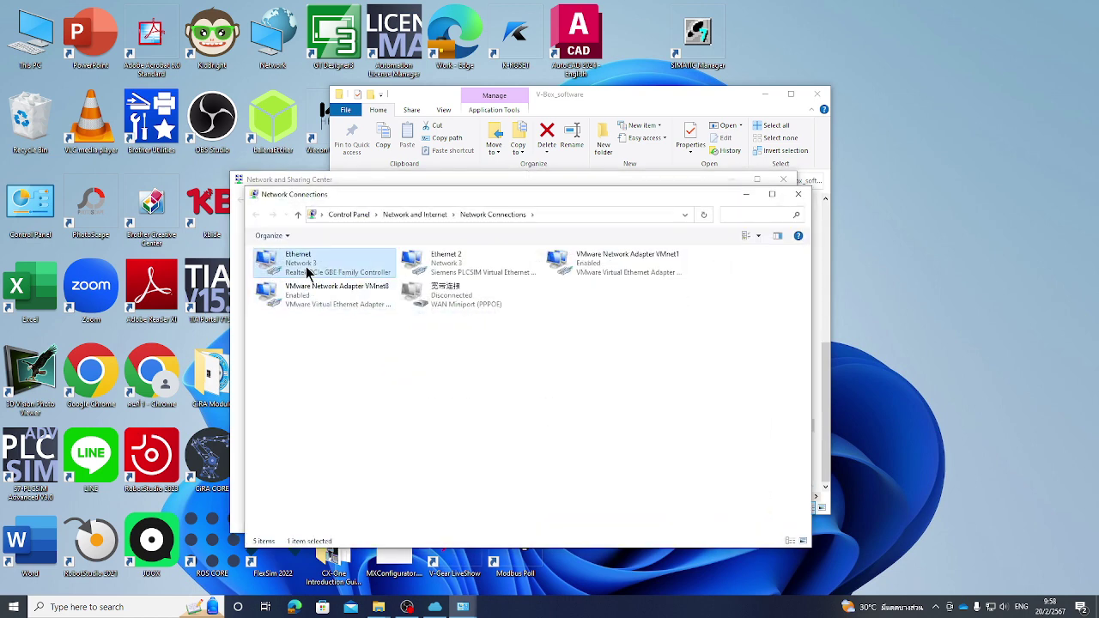
pyautogui.rightClick(306, 263)
pyautogui.click(322, 293)
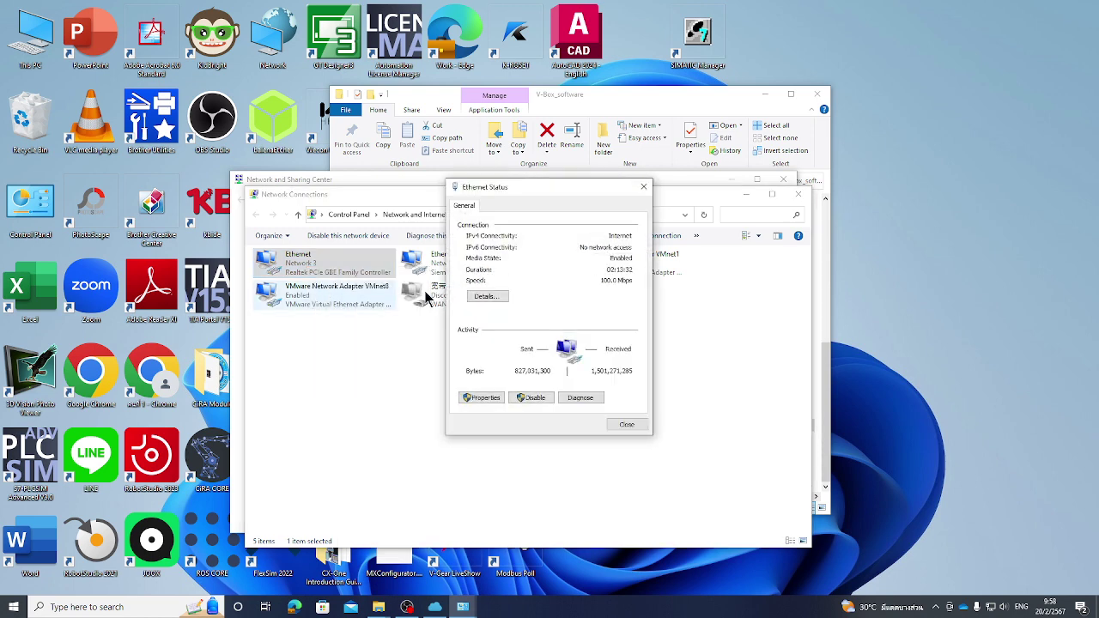
pyautogui.click(485, 303)
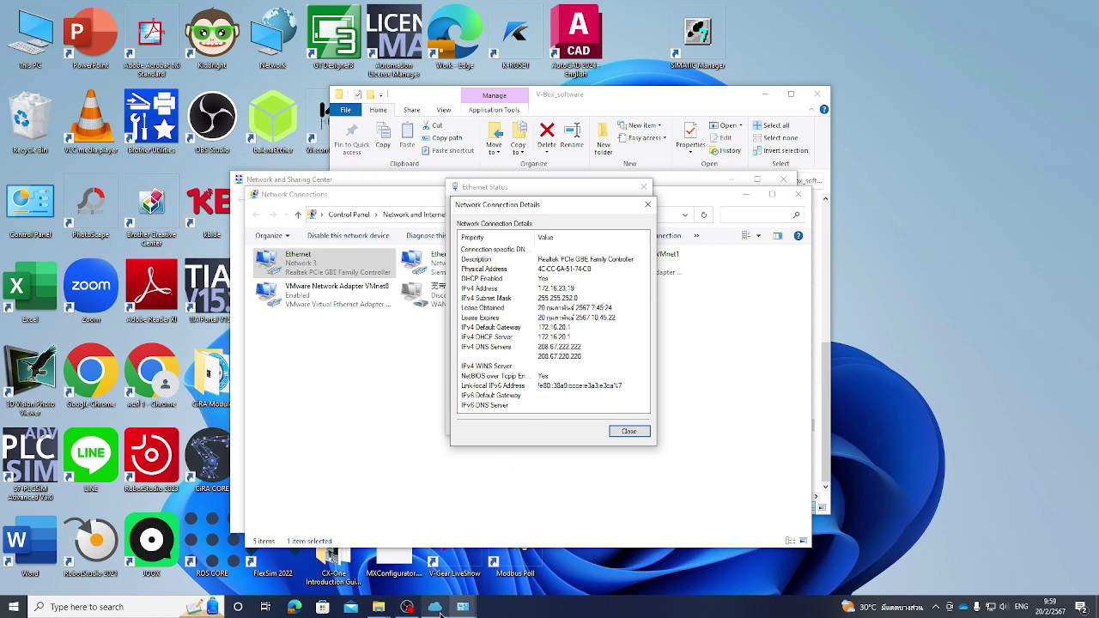
pyautogui.click(435, 608)
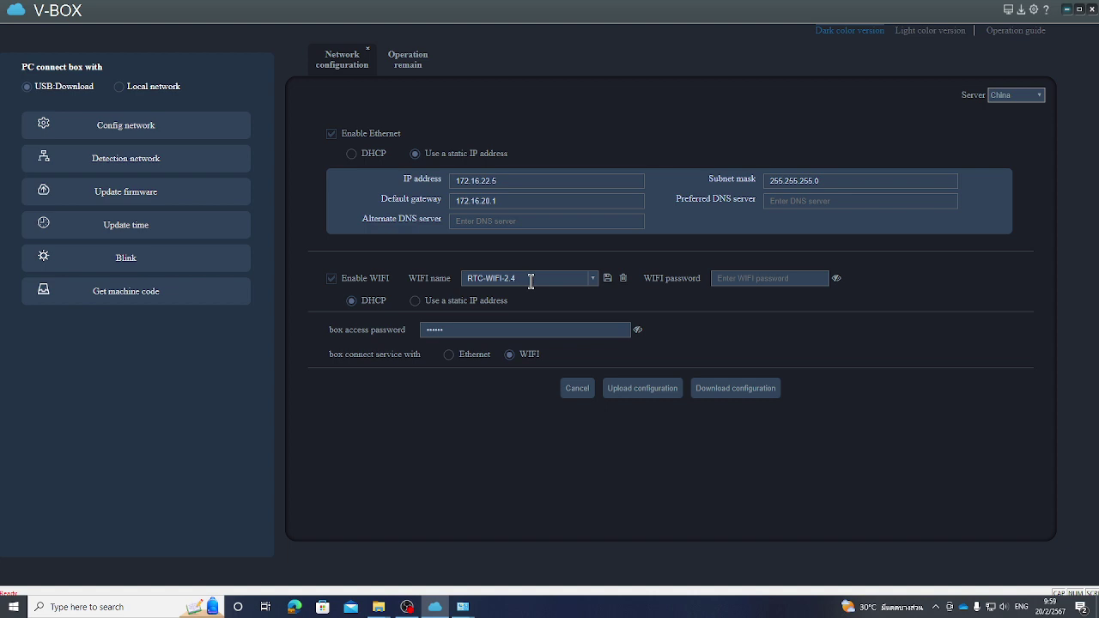
# Check the WiFi name and box access password fields, then bring up the 1start_config folder
pyautogui.doubleClick(496, 278)
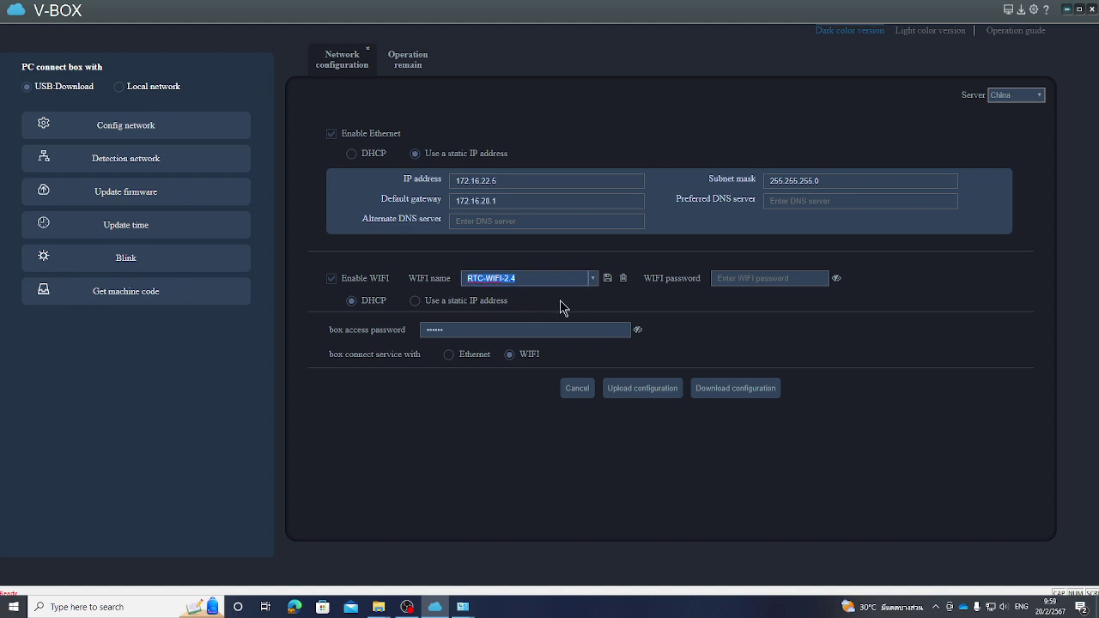
pyautogui.click(534, 281)
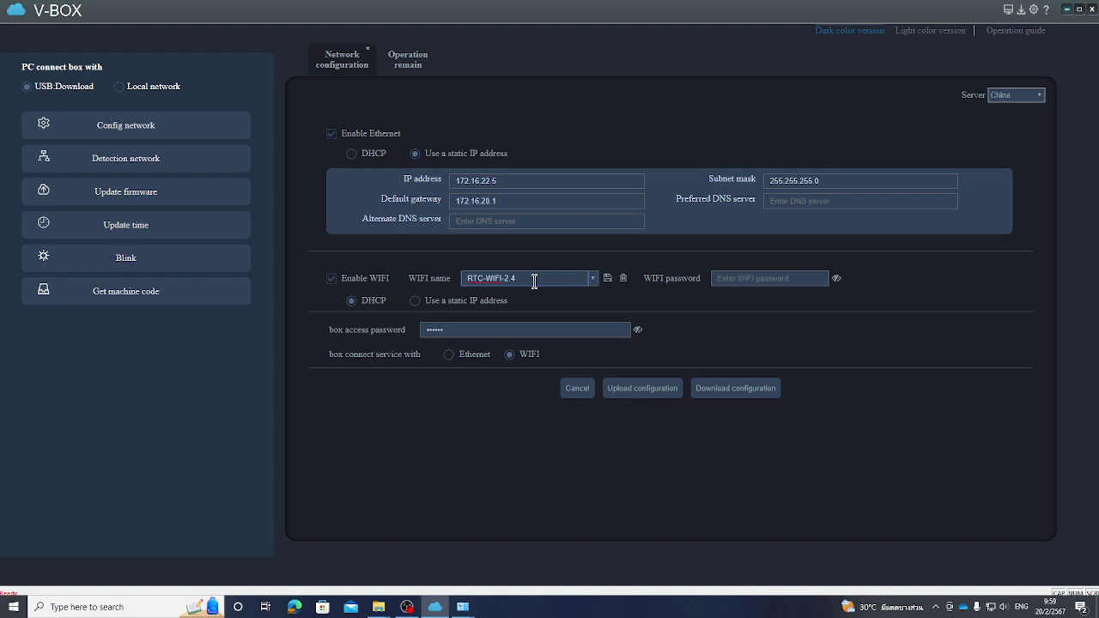
pyautogui.click(464, 335)
pyautogui.moveTo(378, 610)
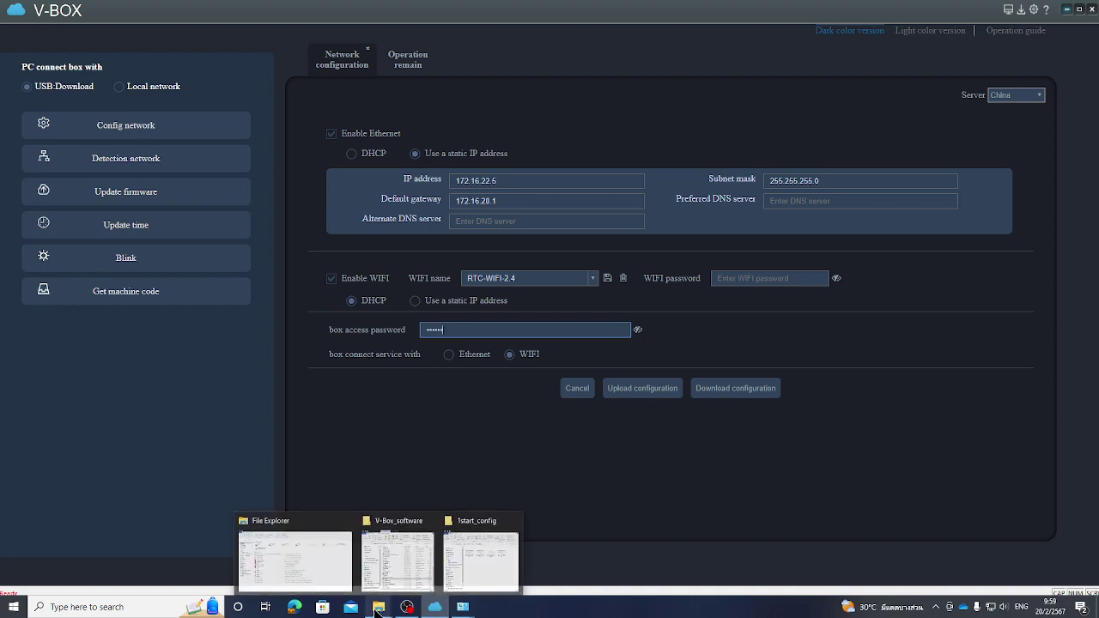
pyautogui.click(471, 550)
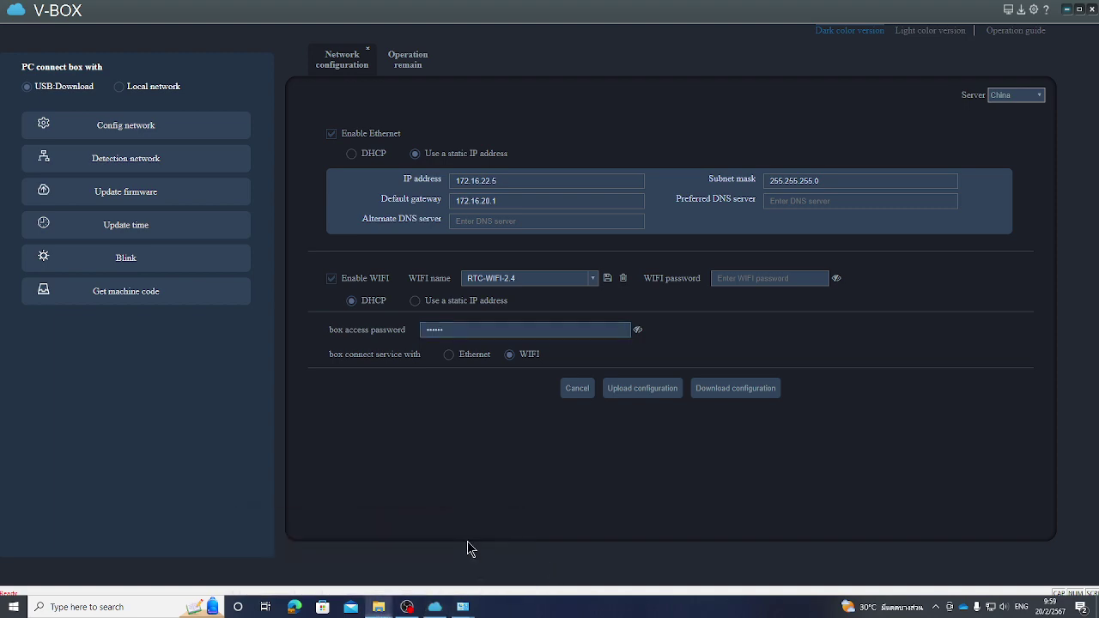
# View the four V-BOX setup screenshots full screen, including the machine code and annotated configuration ones
pyautogui.doubleClick(200, 296)
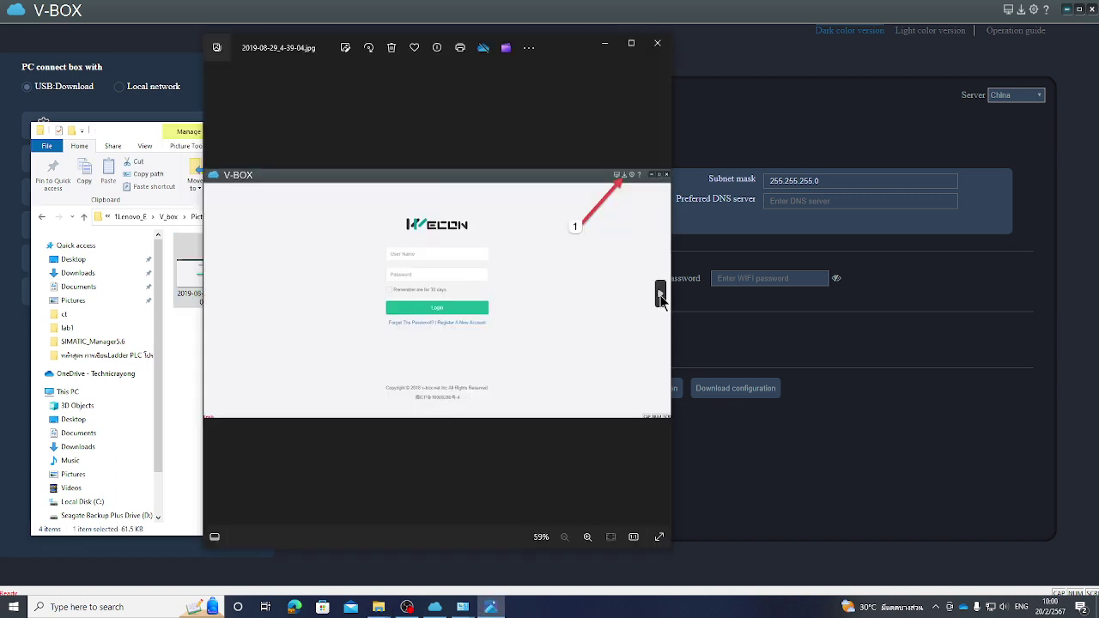
pyautogui.click(662, 303)
pyautogui.click(631, 43)
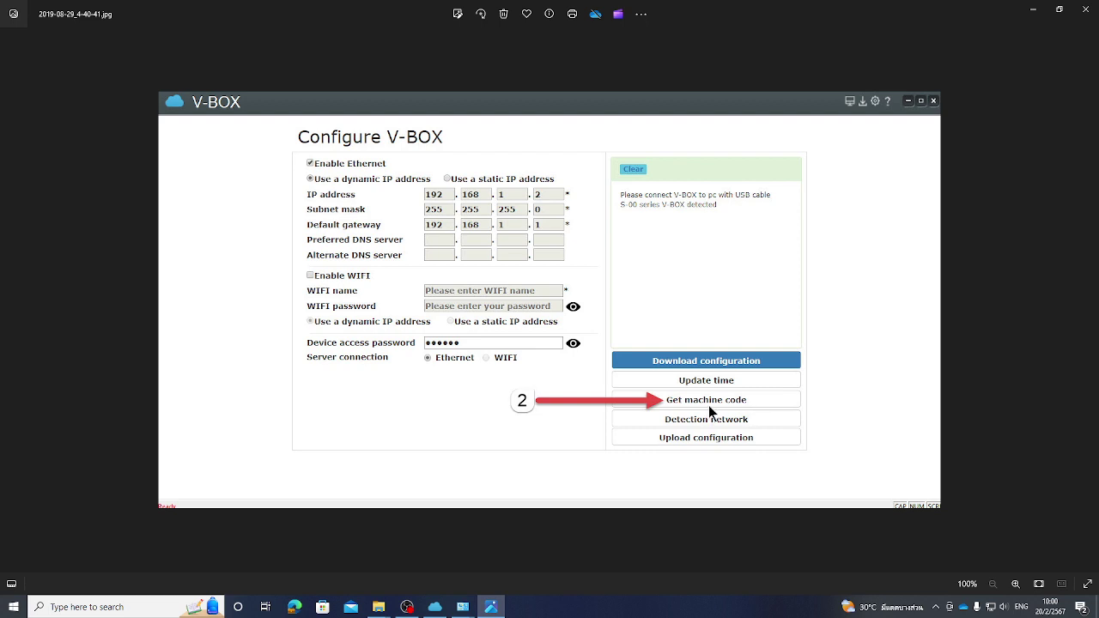
pyautogui.click(1089, 301)
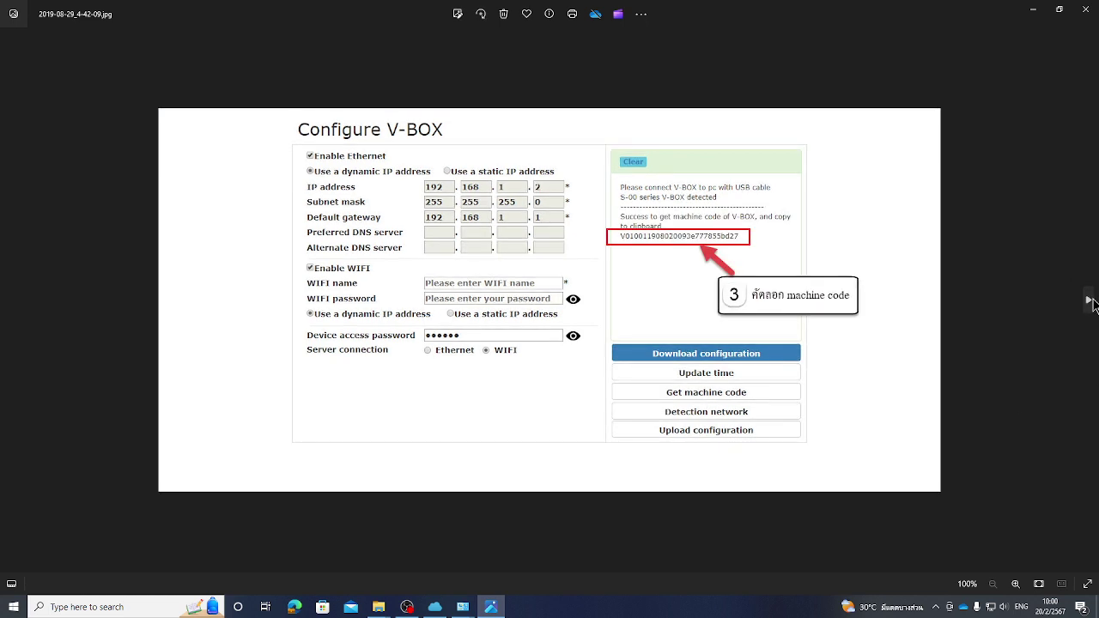
pyautogui.click(1088, 305)
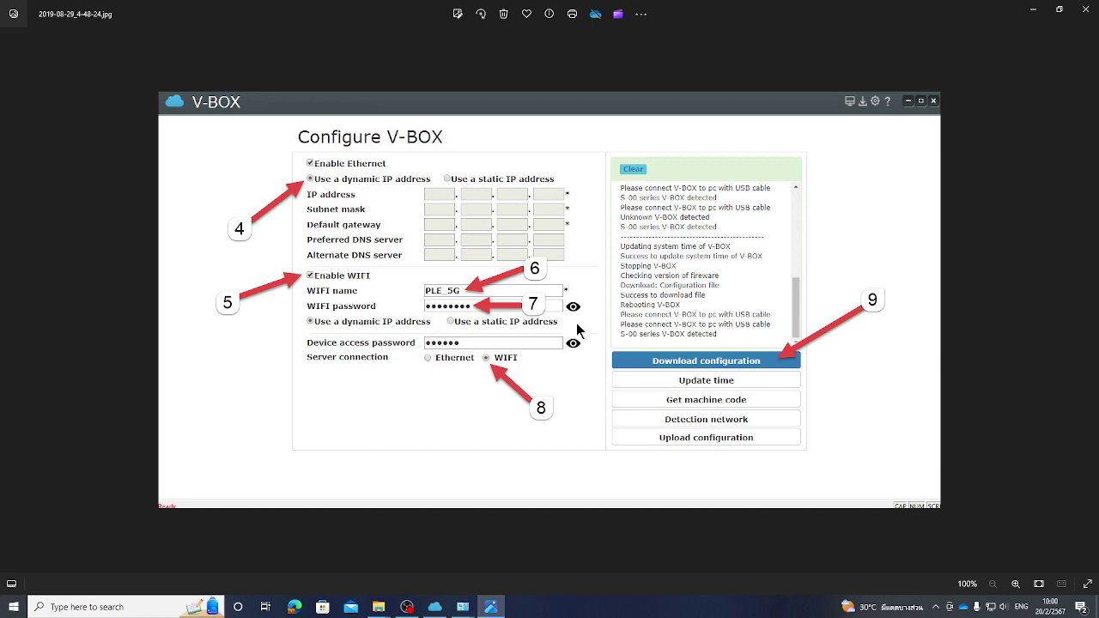
pyautogui.click(1036, 21)
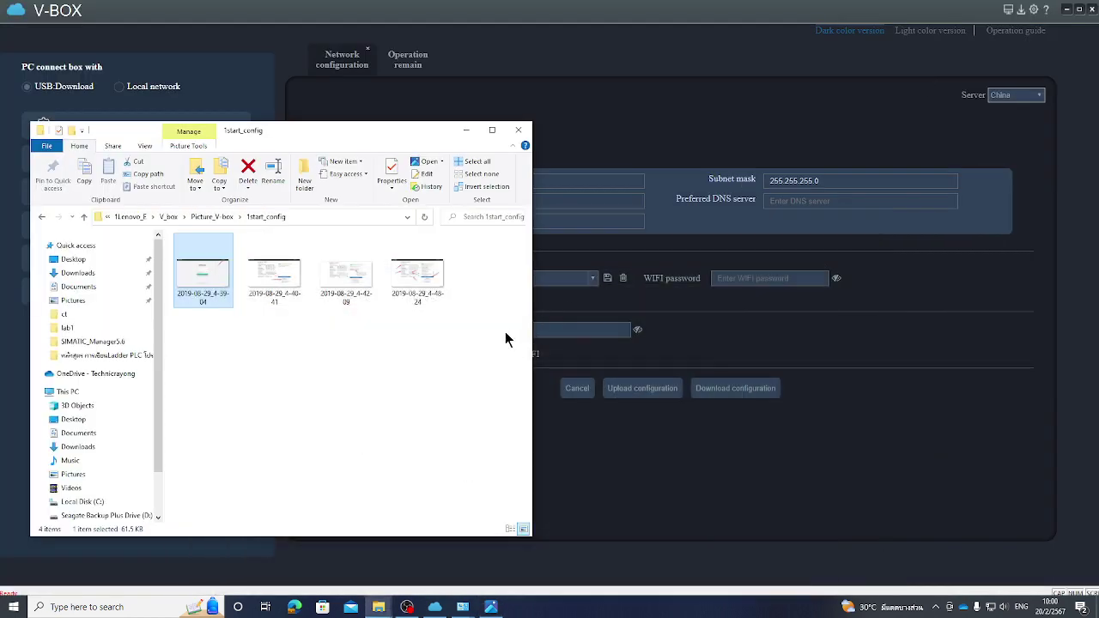
# Detect the box's network: Ethernet 172.16.22.5, WiFi 172.16.23.170, server connection failed
pyautogui.click(468, 123)
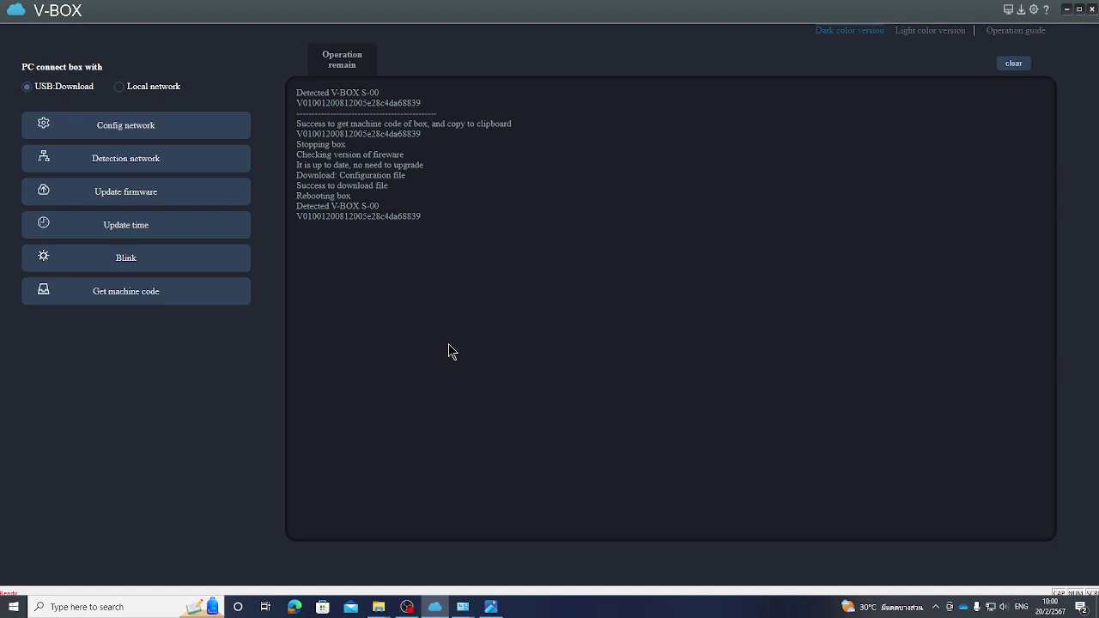
pyautogui.click(112, 163)
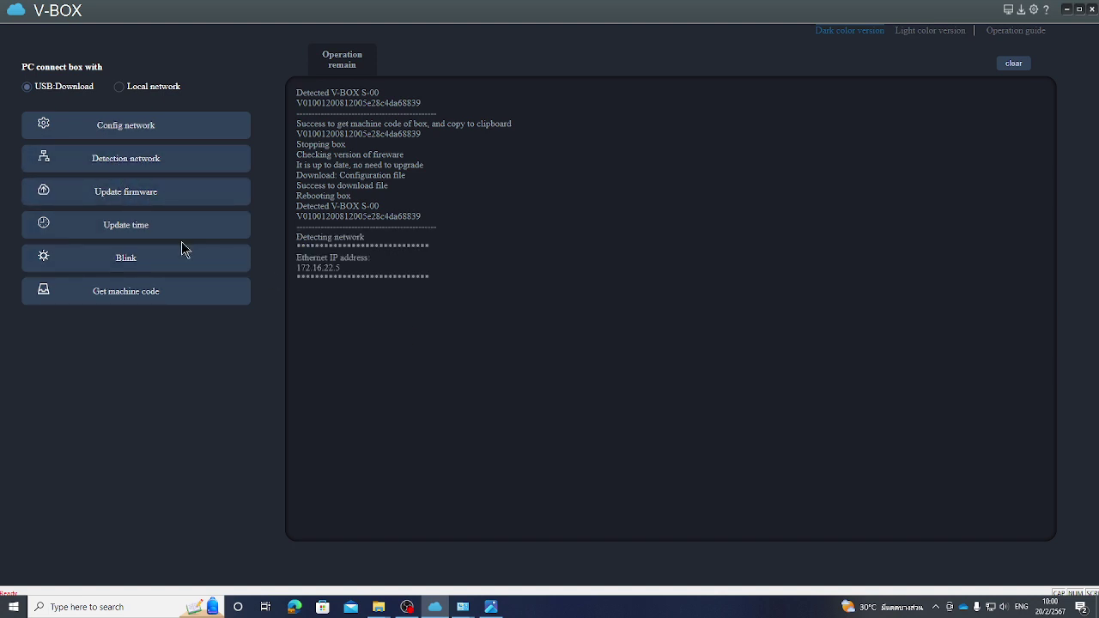
pyautogui.click(111, 159)
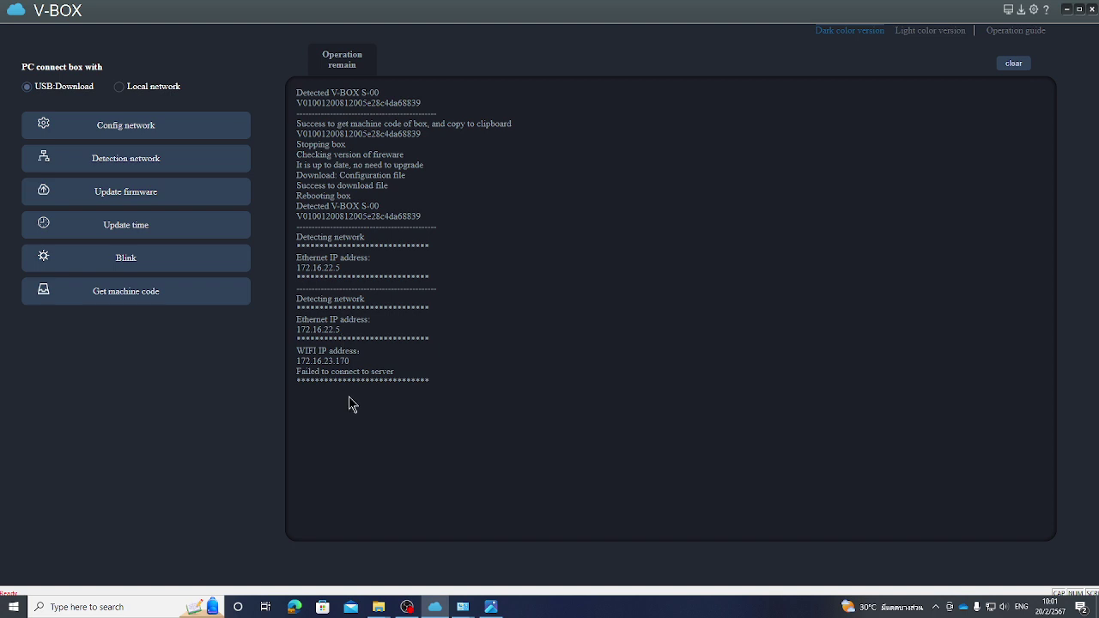
# Show the box's network configuration with static Ethernet 172.16.22.5 and gateway 172.16.28.1
pyautogui.click(137, 129)
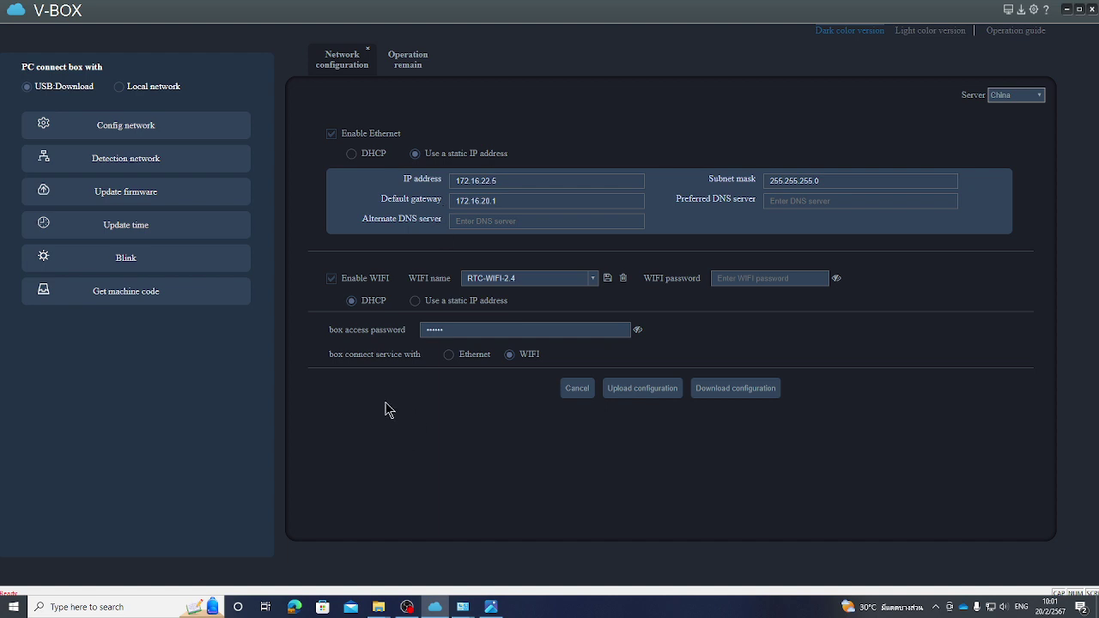
# Get the box's machine code again, then close the PC's Network Connection Details window
pyautogui.click(498, 180)
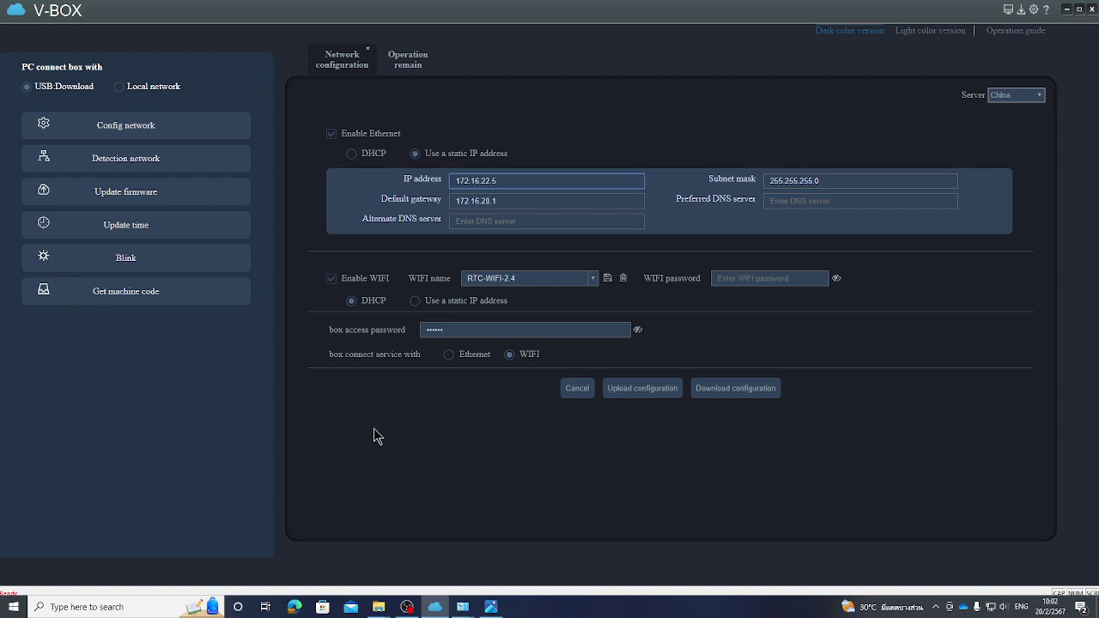
pyautogui.click(146, 294)
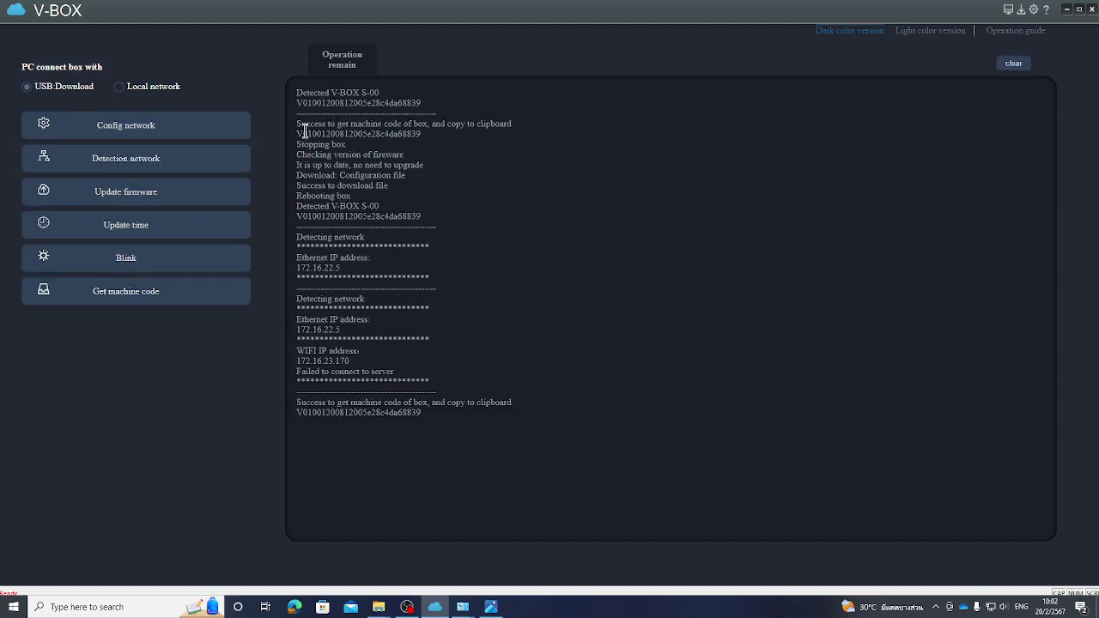
pyautogui.click(1066, 9)
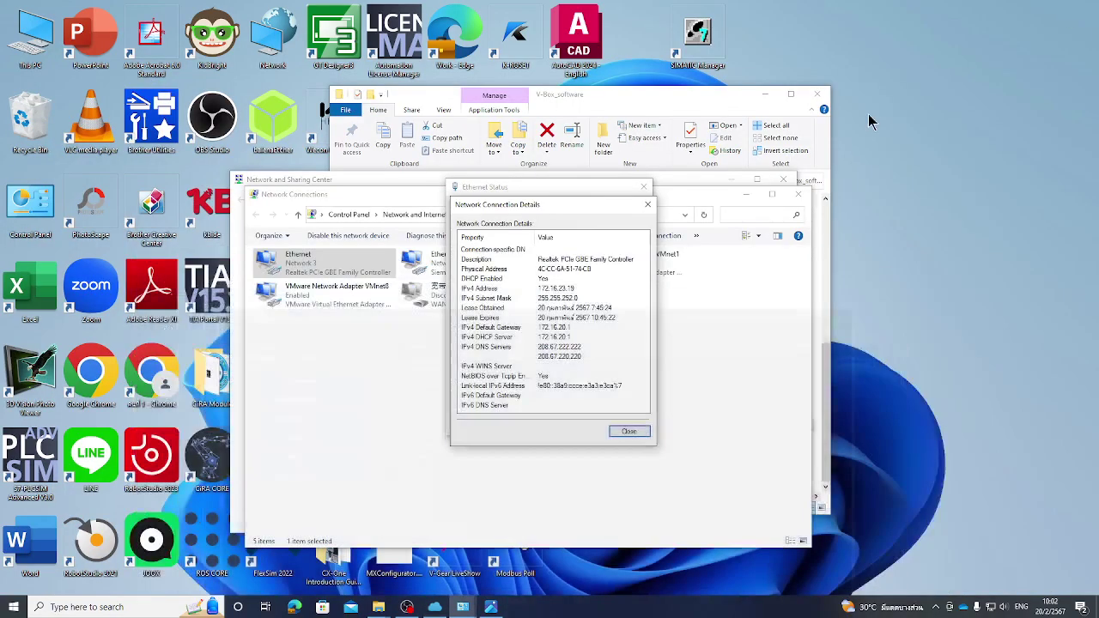
pyautogui.click(642, 191)
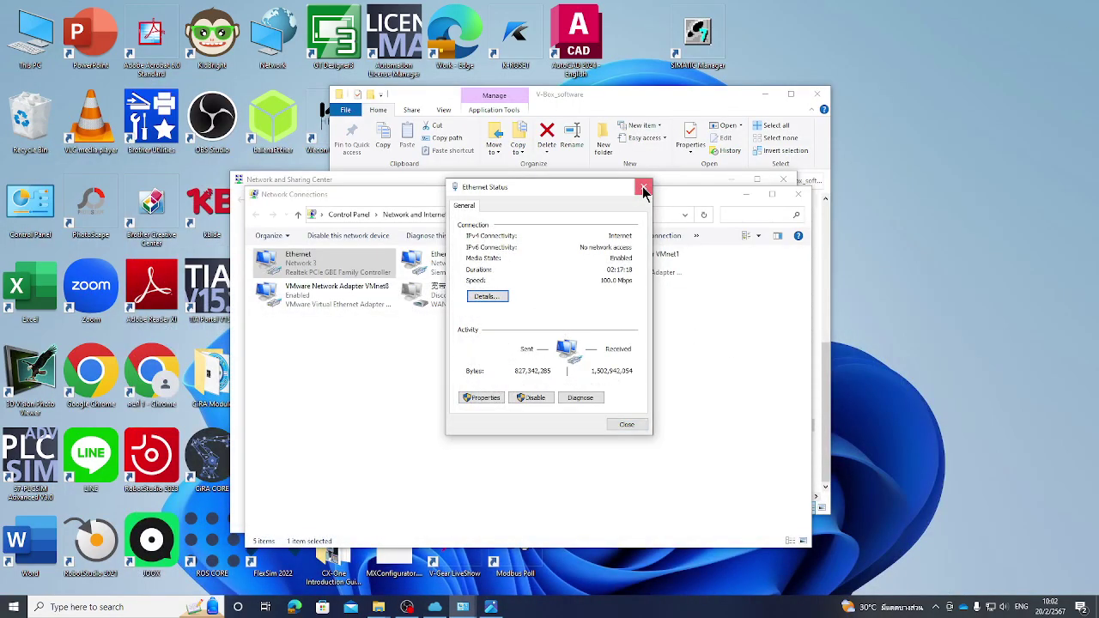
pyautogui.click(642, 189)
# Clear the Ethernet Status, network and V-Box_software windows and launch Google Chrome
pyautogui.click(744, 194)
pyautogui.click(732, 181)
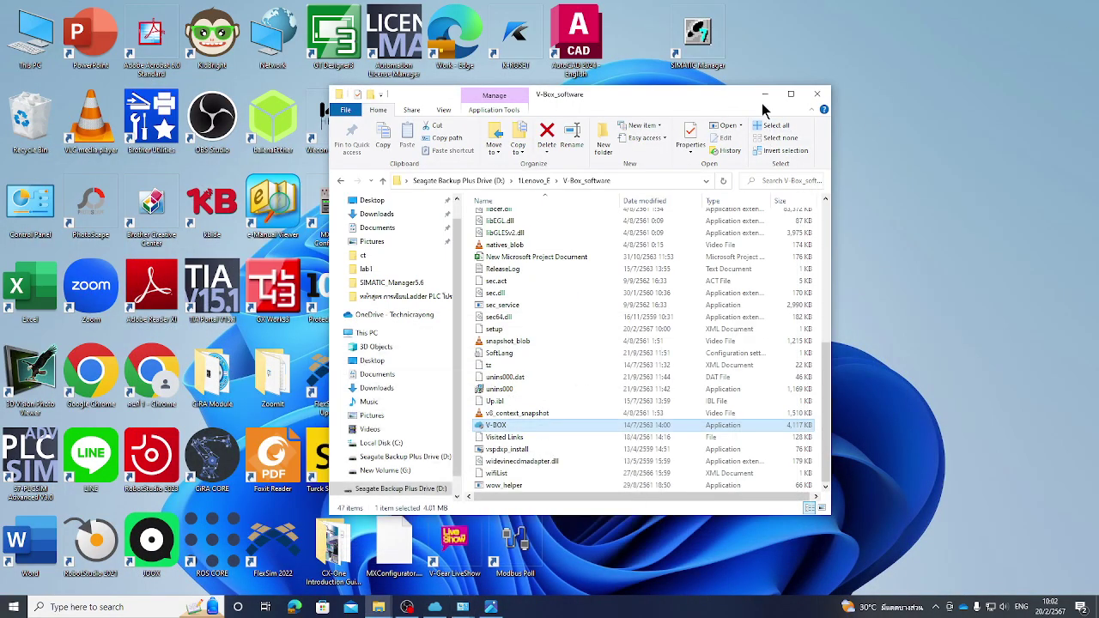
pyautogui.click(765, 94)
pyautogui.doubleClick(100, 380)
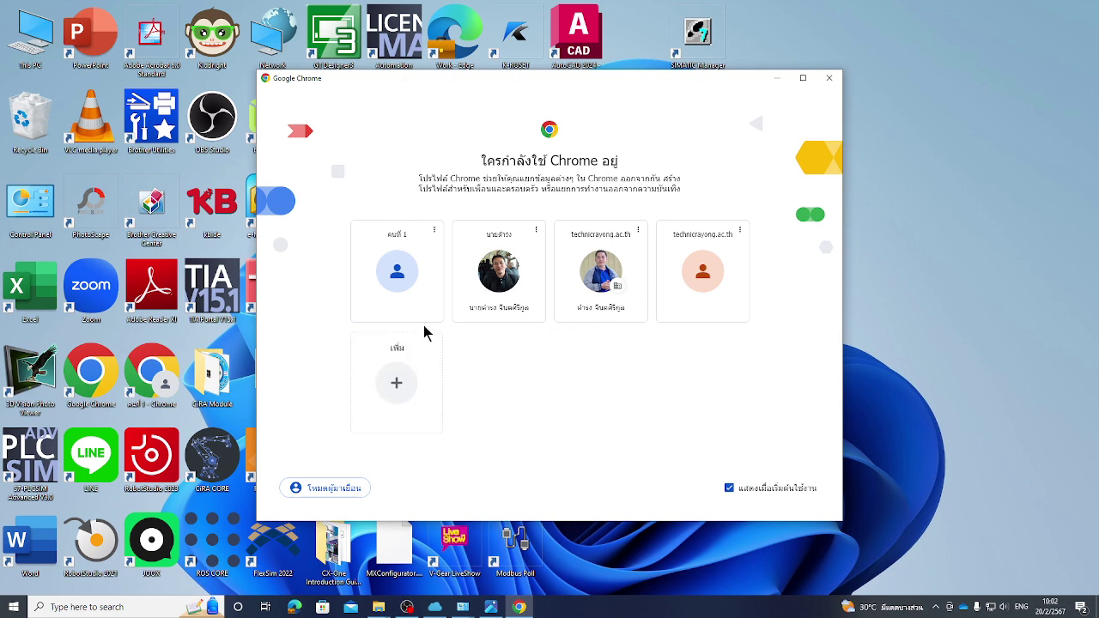
# Open Chrome as Person 1, maximized, and add a new profile through Sign in
pyautogui.click(396, 283)
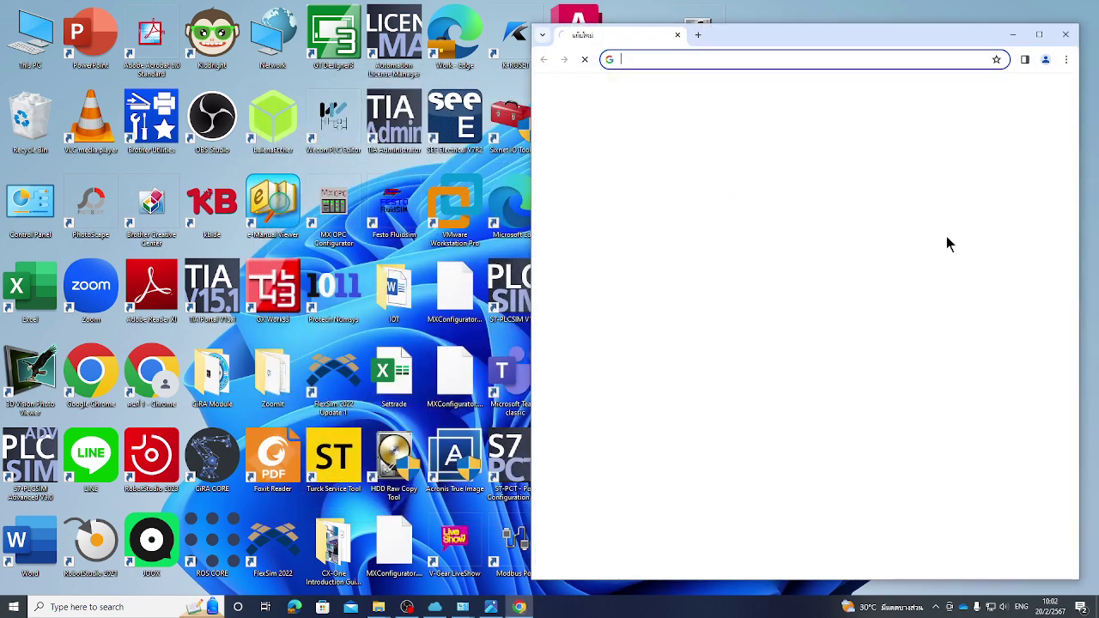
pyautogui.click(1038, 34)
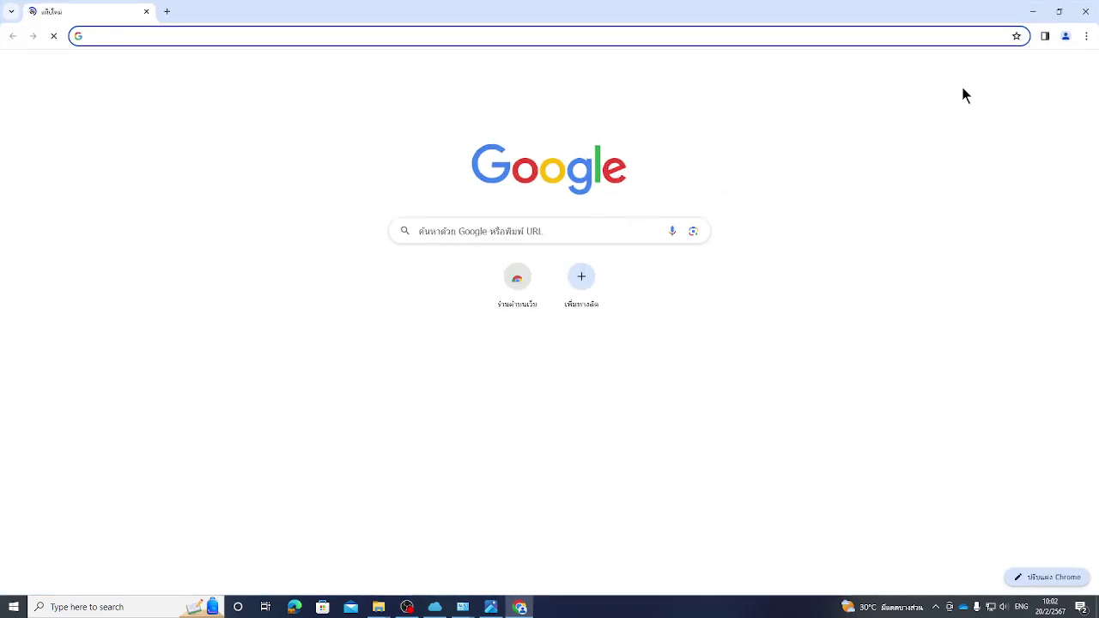
pyautogui.click(1066, 36)
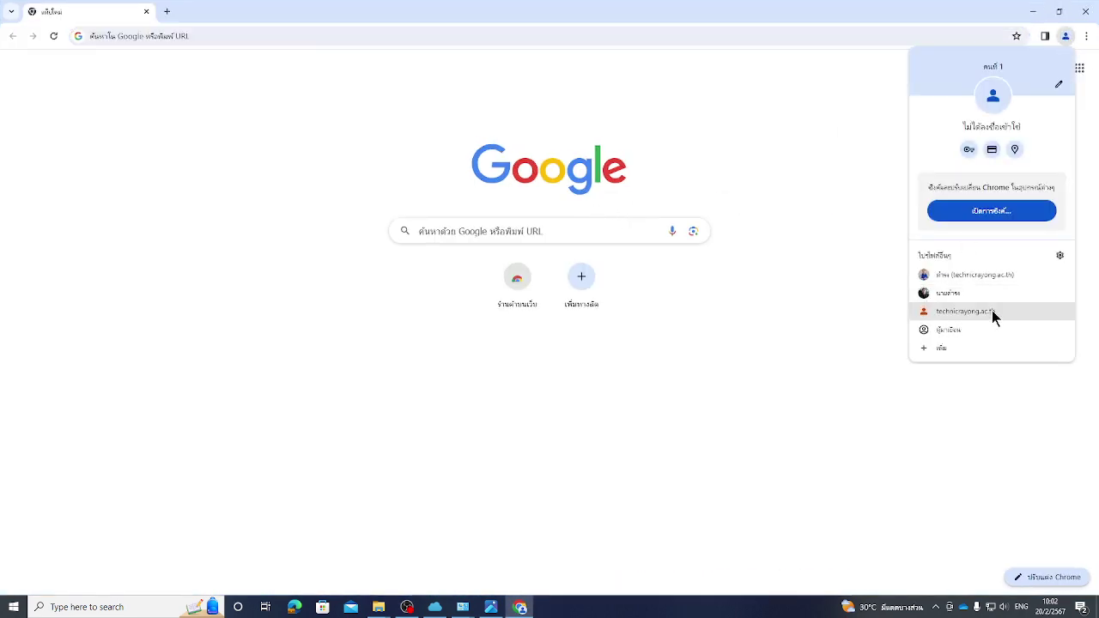
pyautogui.click(951, 352)
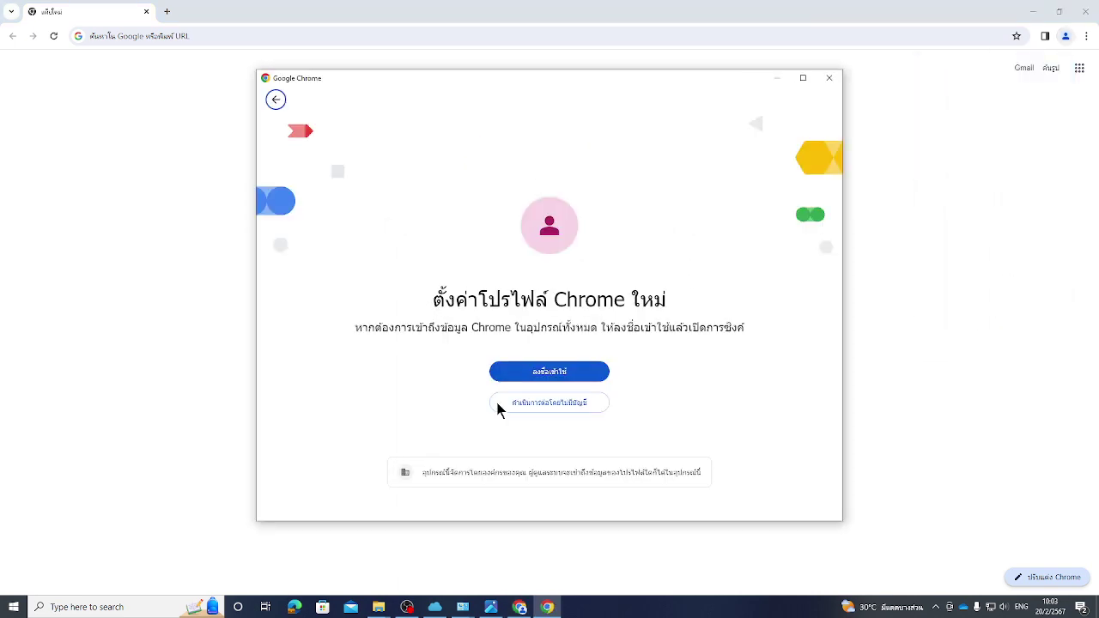
pyautogui.click(541, 372)
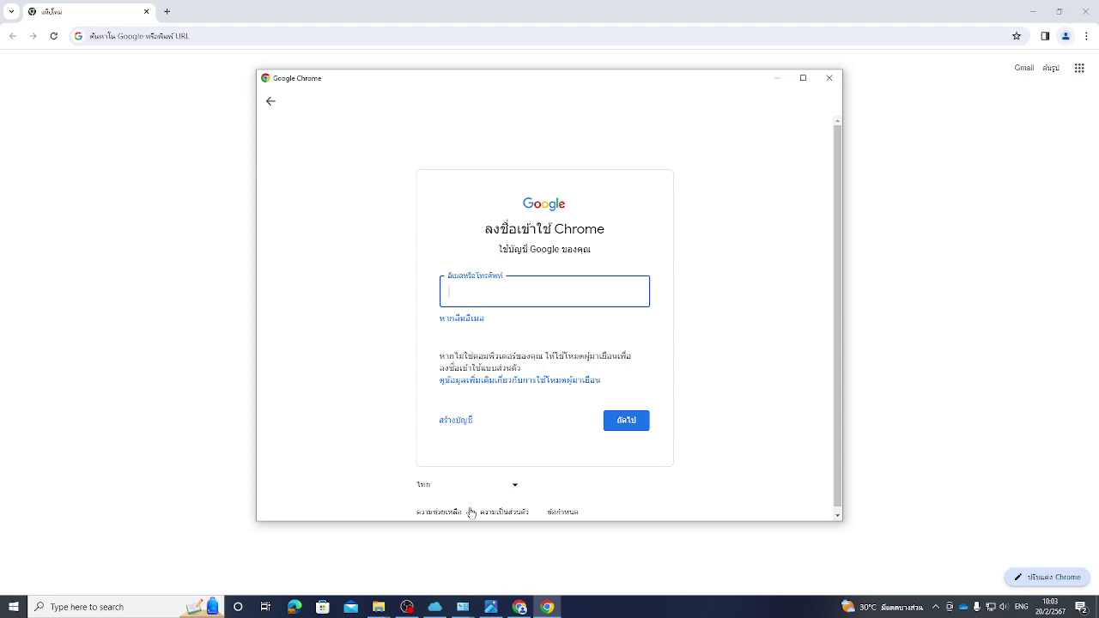
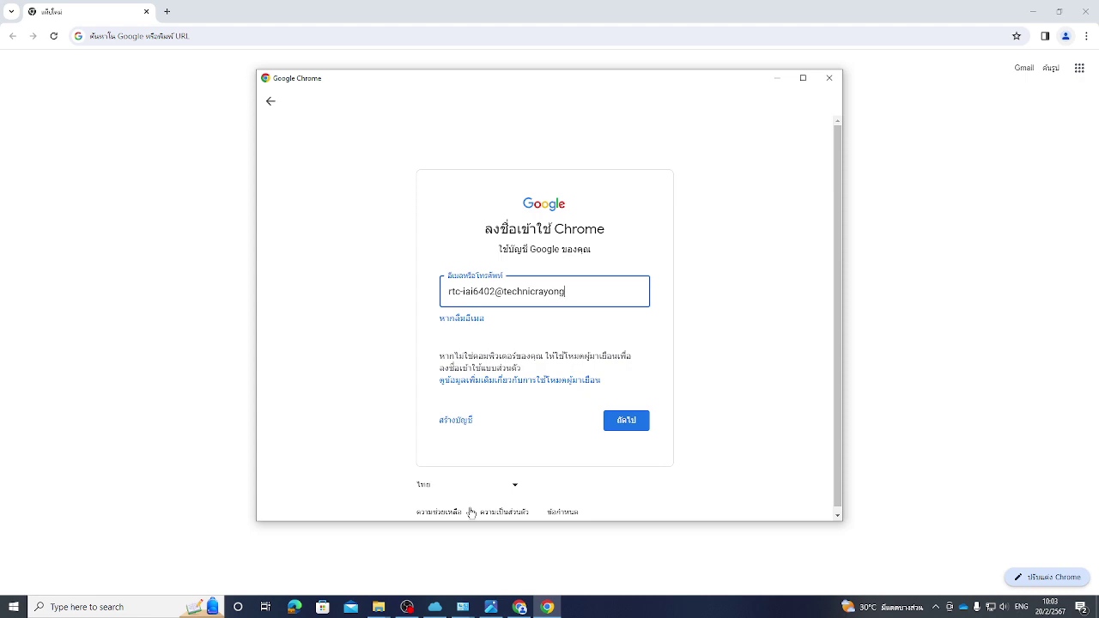
# Enter the school account's email address in the Google sign-in field, fixing typos
pyautogui.hotkey('ctrl', 'a')
pyautogui.hotkey('ctrl', 'c')
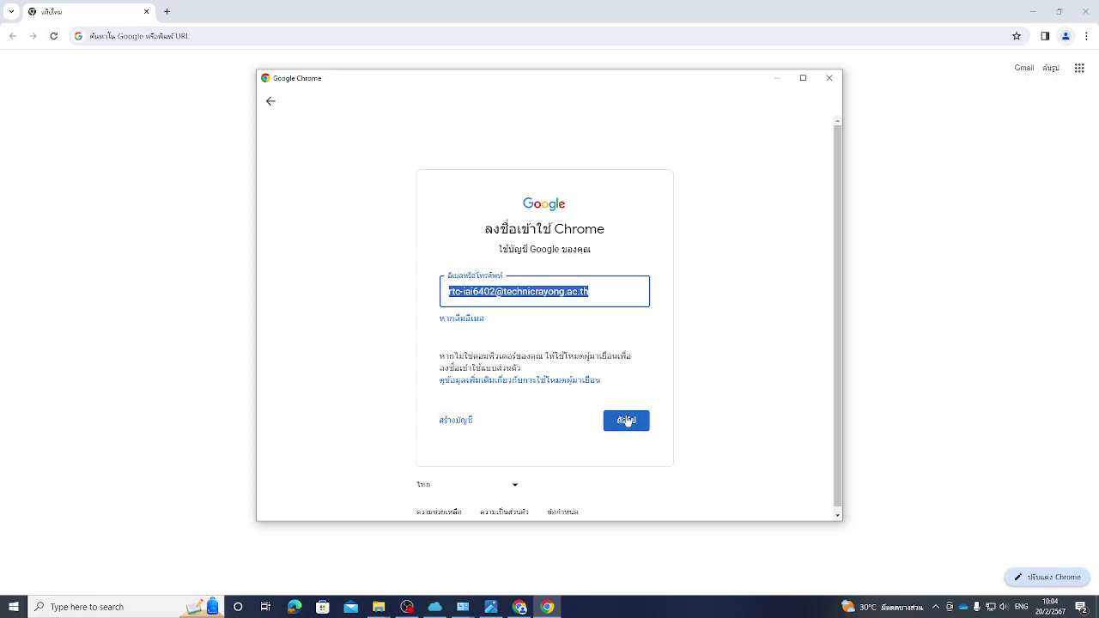
# Submit the email, then enter the account password with Show password ticked and submit it
pyautogui.click(626, 421)
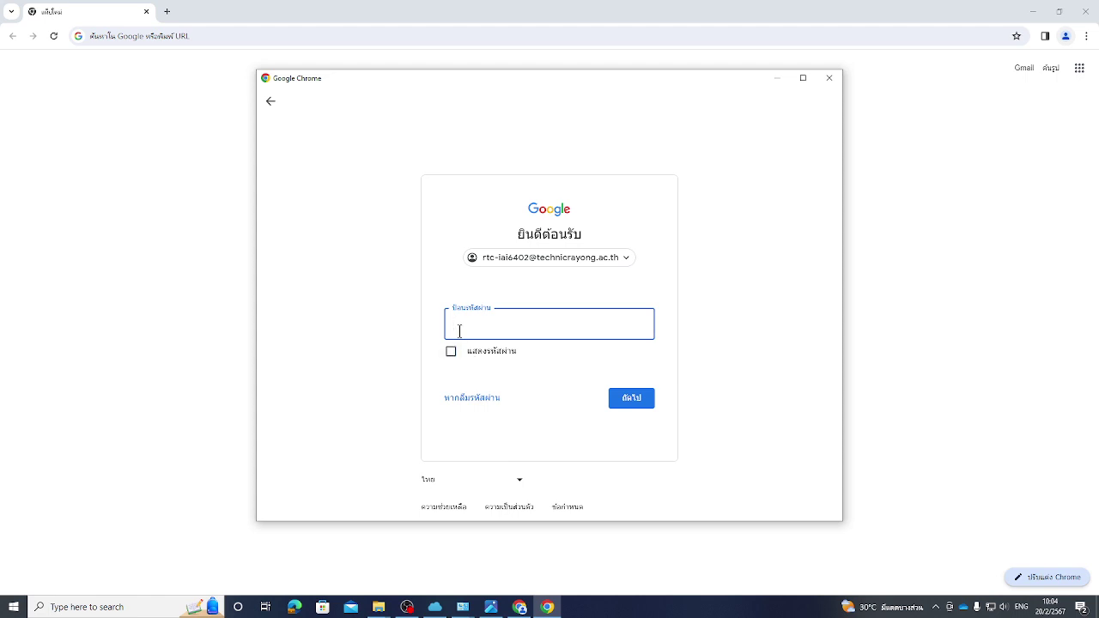
pyautogui.write('•••')
pyautogui.write('•••••')
pyautogui.write('4')
pyautogui.click(451, 351)
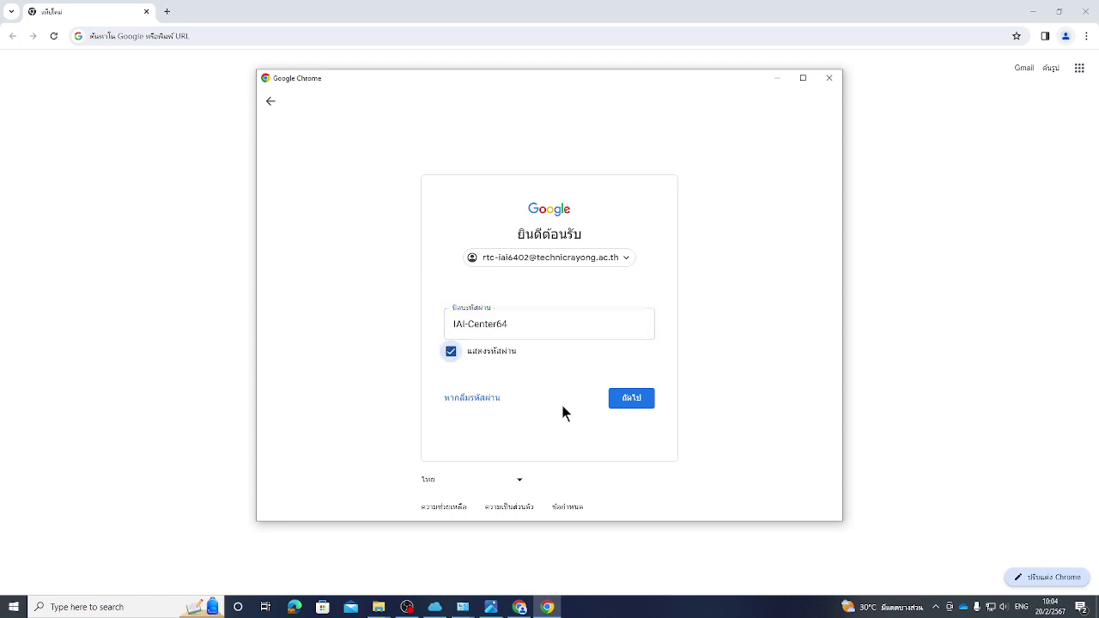
pyautogui.click(640, 399)
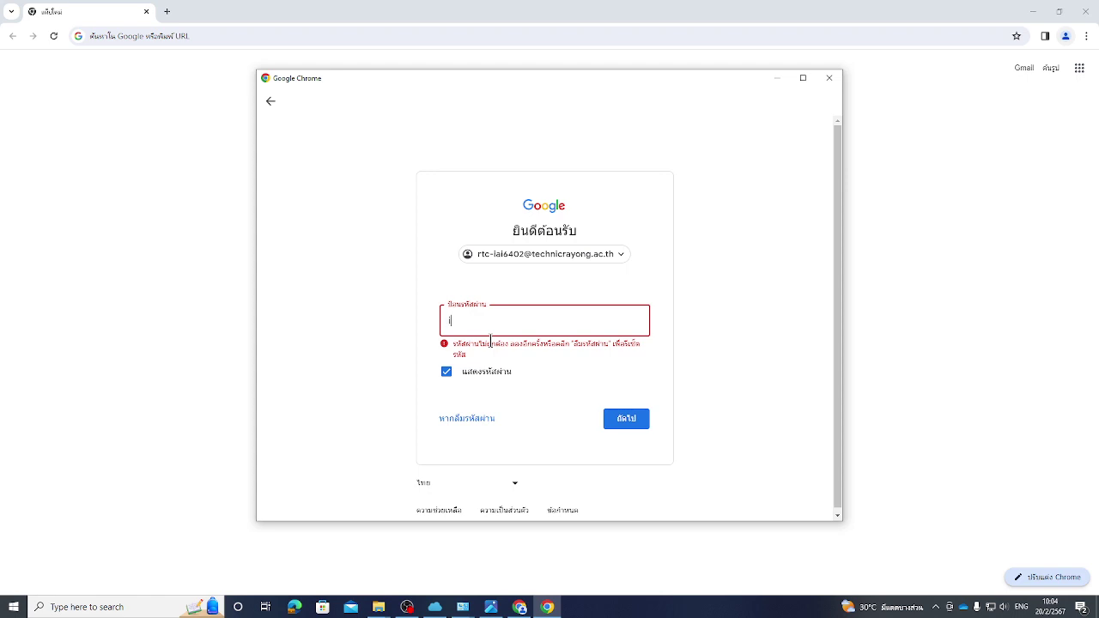
# Retype the correct account password after the error and submit it
pyautogui.click(627, 424)
pyautogui.click(623, 421)
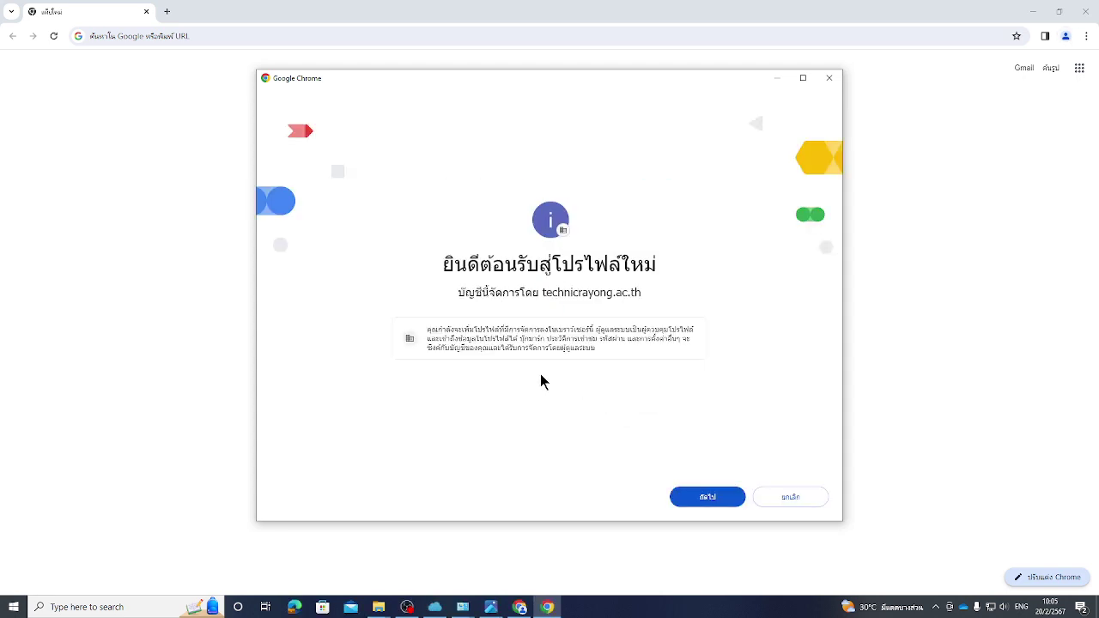
# Get past the welcome page, decline sync, and accept the default profile customization
pyautogui.click(713, 504)
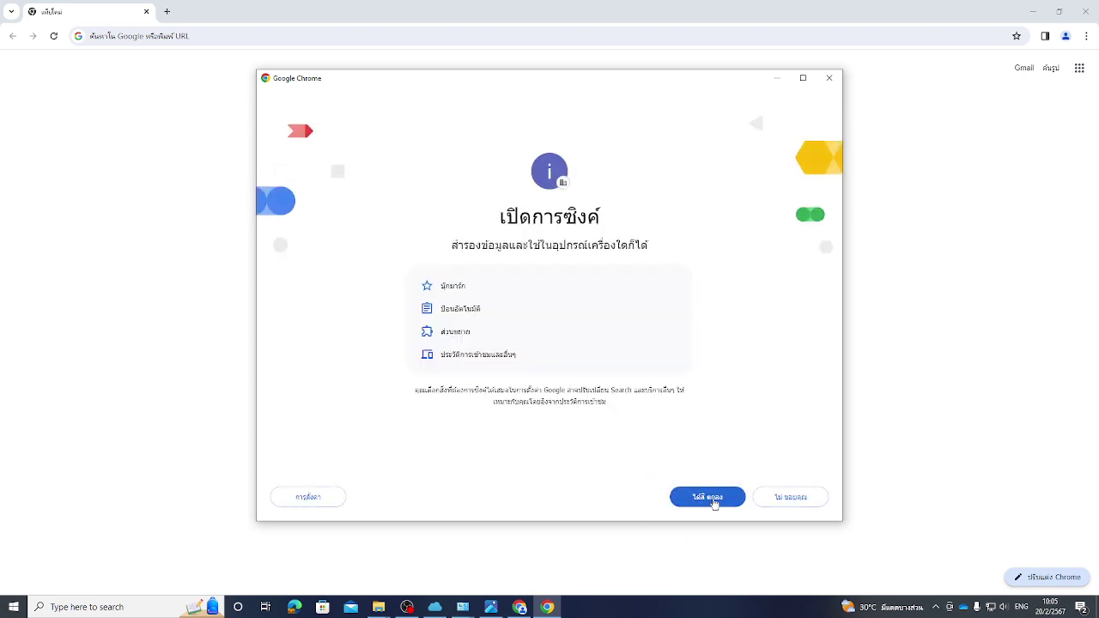
pyautogui.click(790, 496)
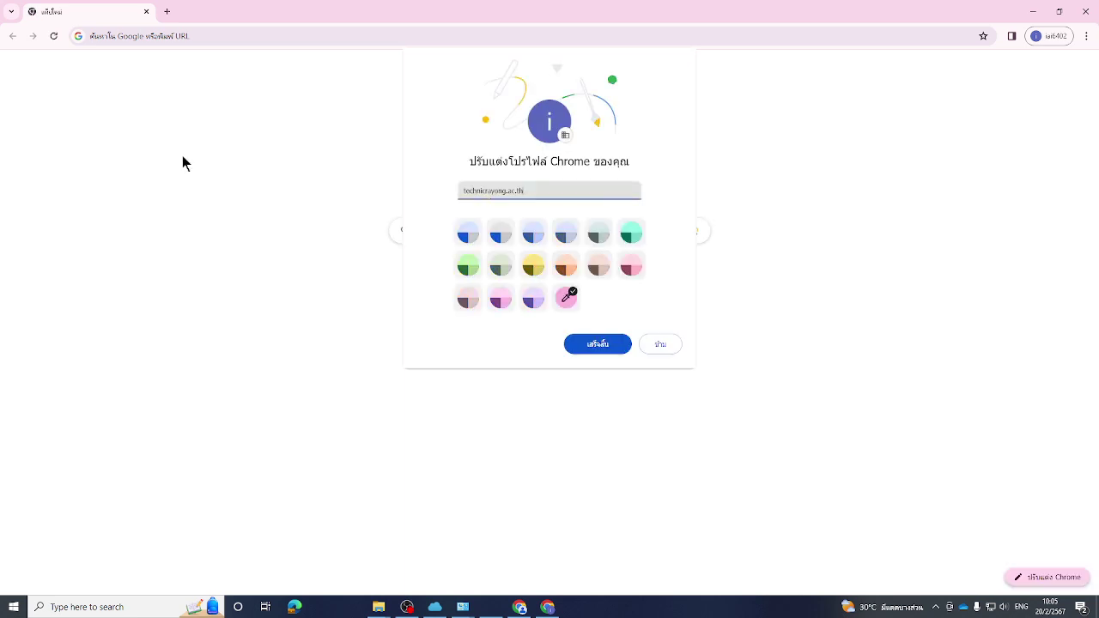
pyautogui.click(604, 346)
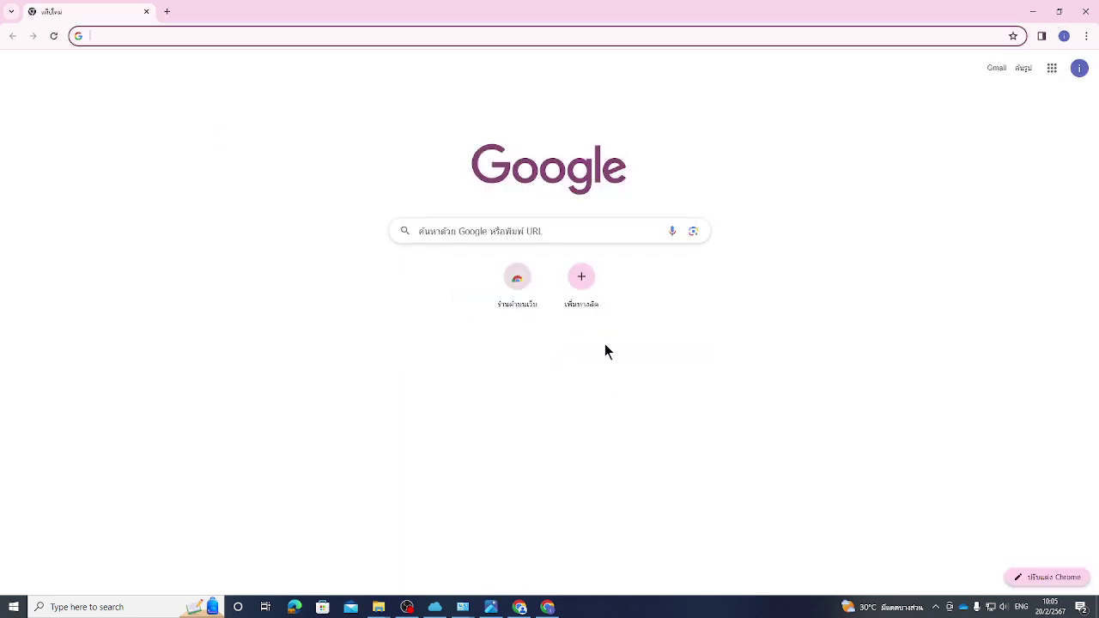
pyautogui.click(135, 37)
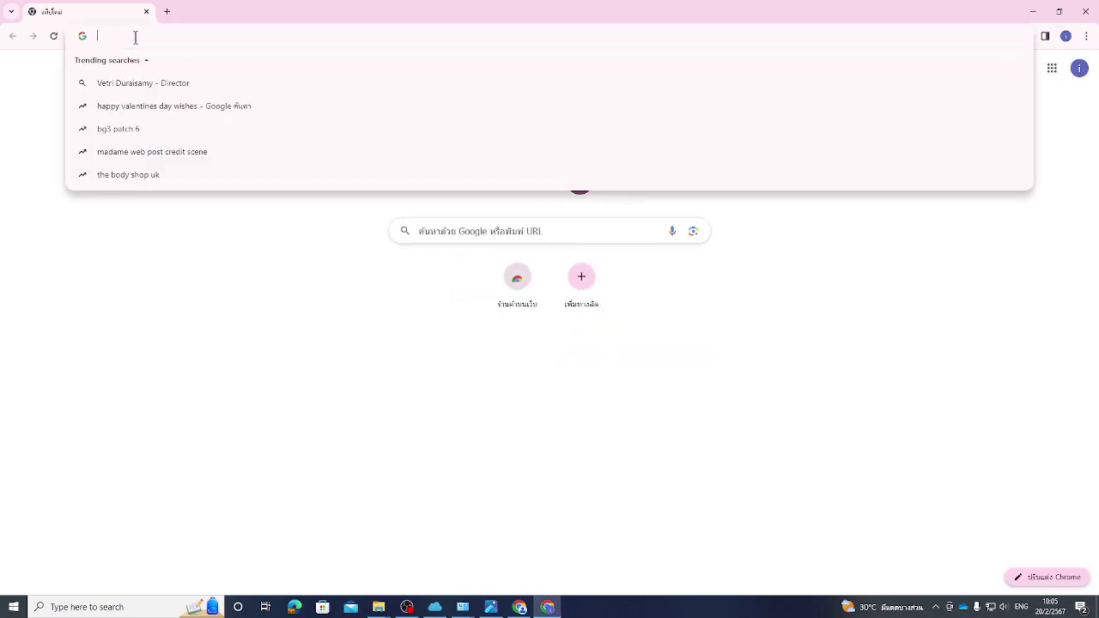
# Load v-box.net in the address bar
pyautogui.write('v-bo')
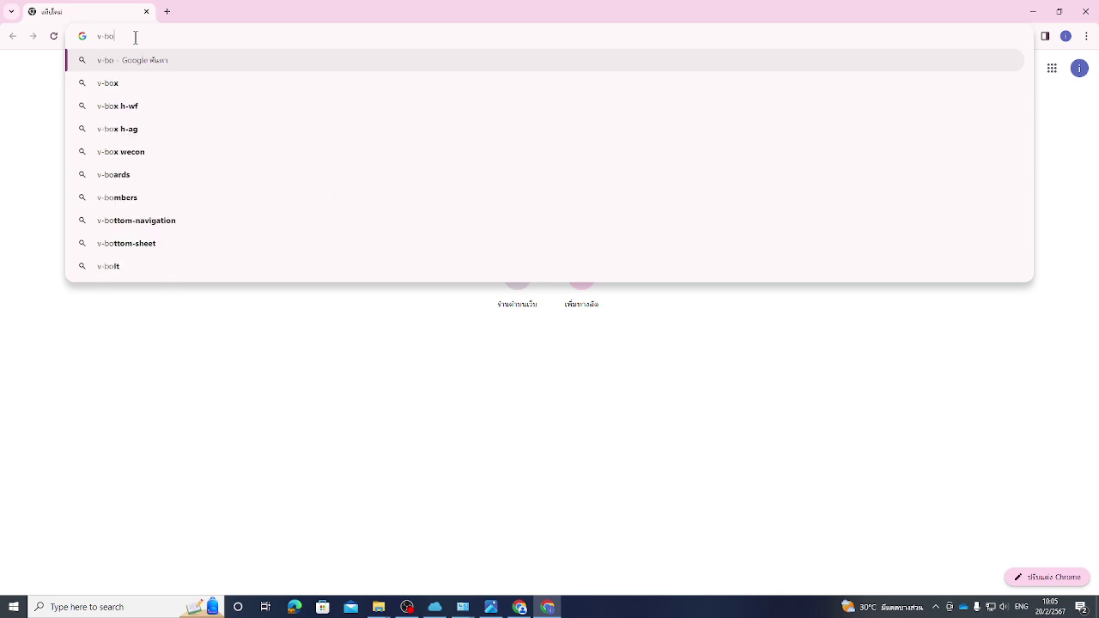
pyautogui.write('x.')
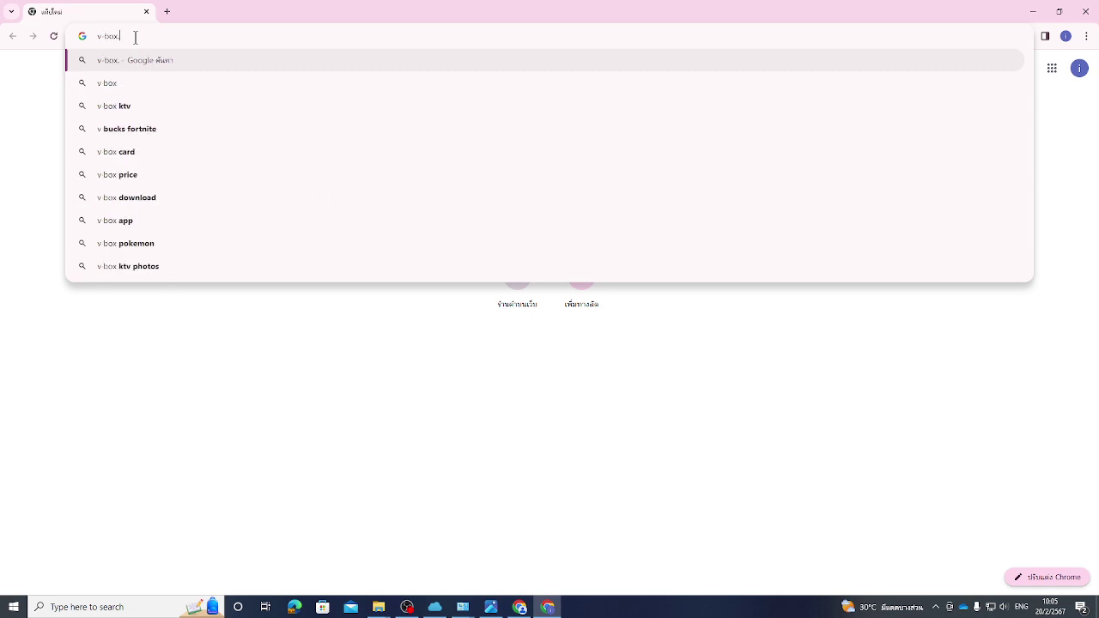
pyautogui.write('net')
pyautogui.press('Return')
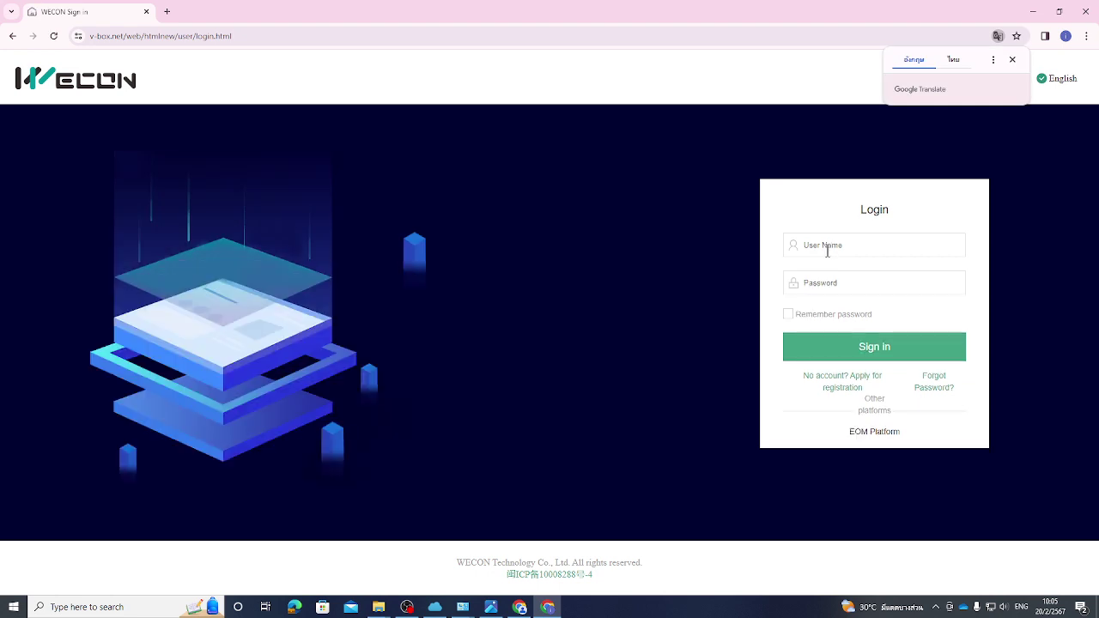
# Paste the saved email as User Name, type the account password, and tick Remember password
pyautogui.click(827, 248)
pyautogui.hotkey('ctrl', 'v')
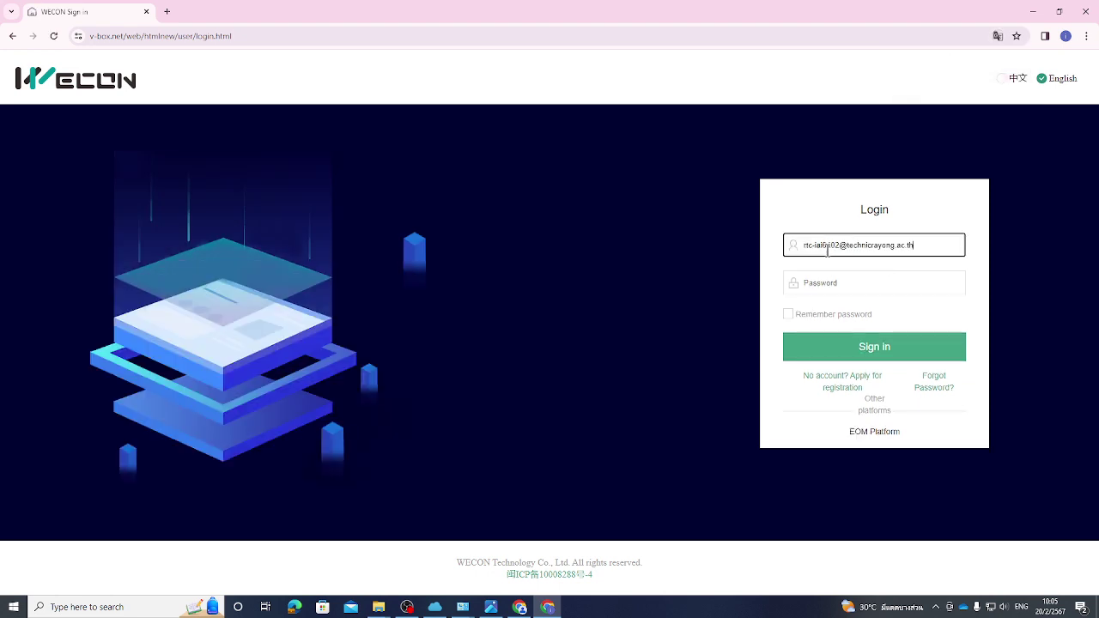
pyautogui.click(821, 284)
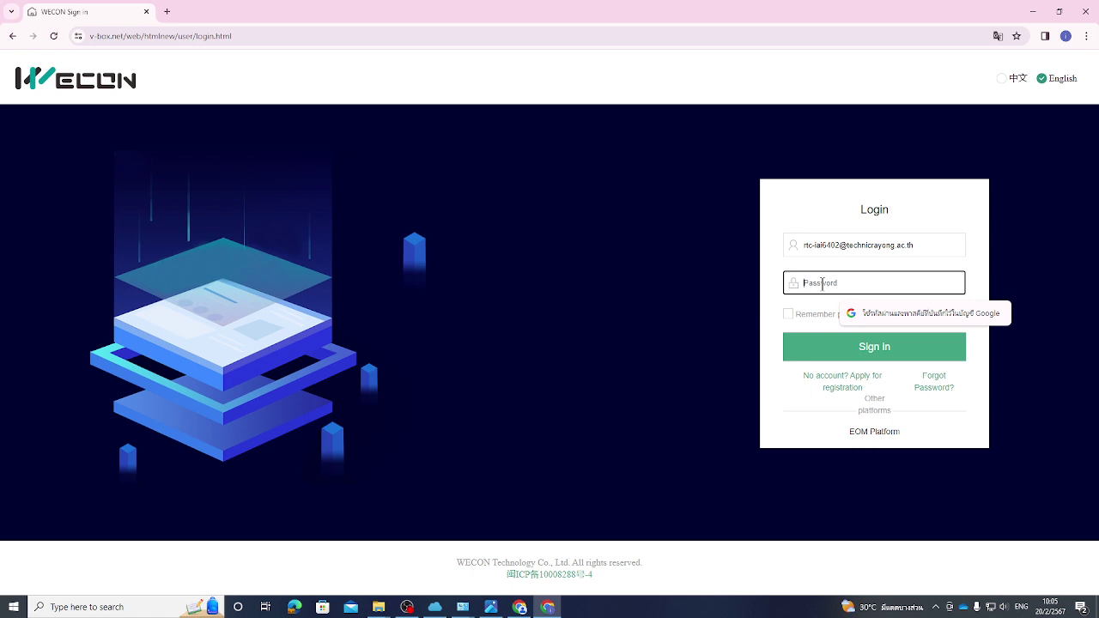
pyautogui.write('••')
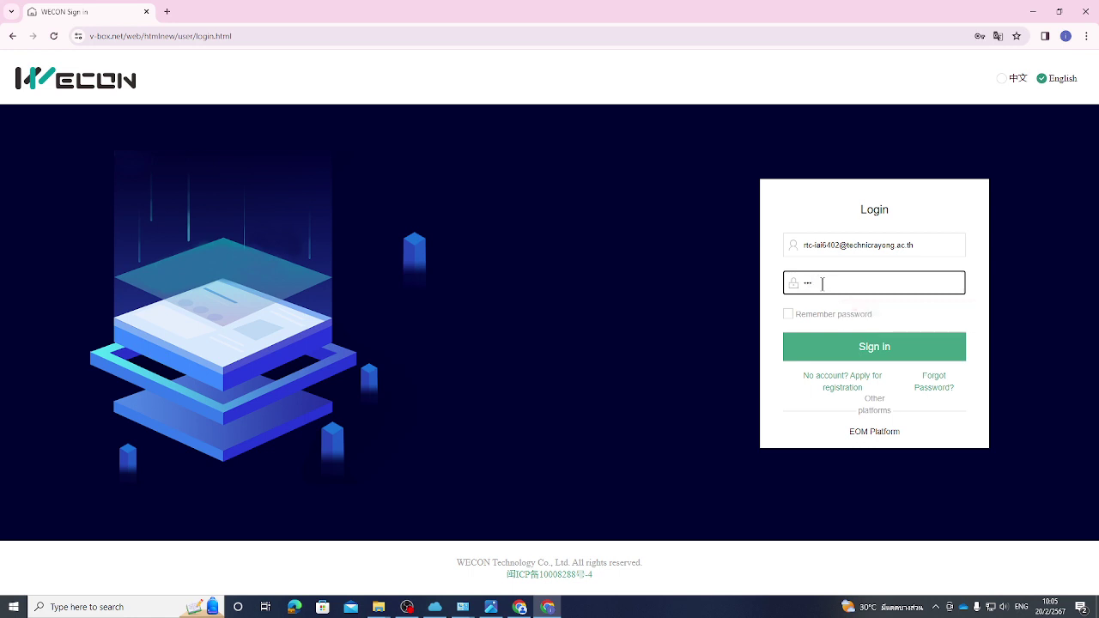
pyautogui.write('••')
pyautogui.press('BackSpace')
pyautogui.press('BackSpace')
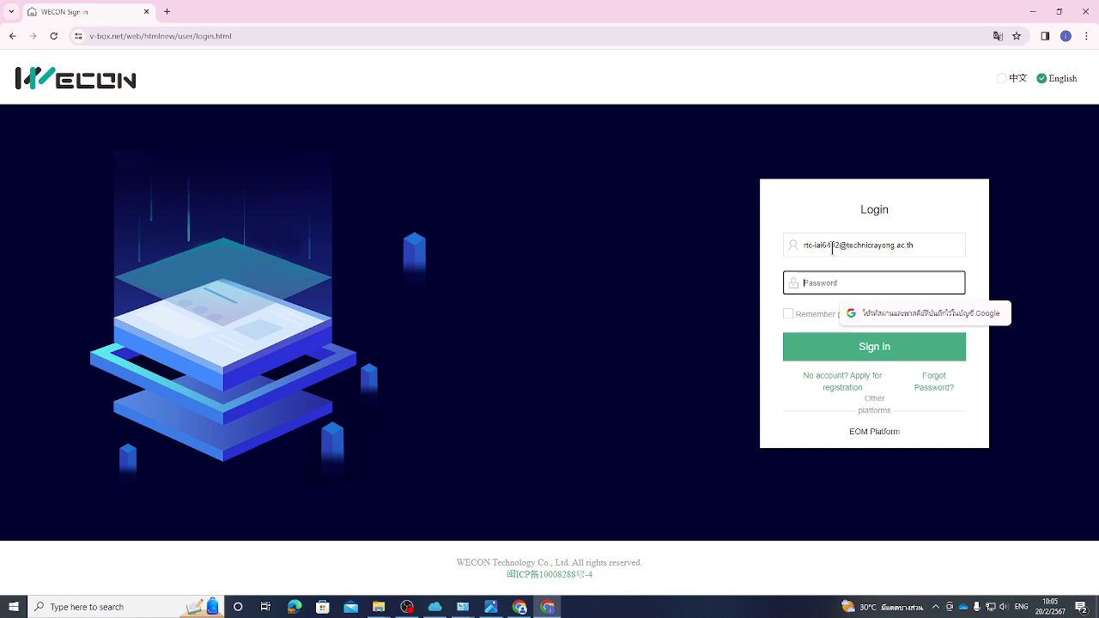
pyautogui.write('•••')
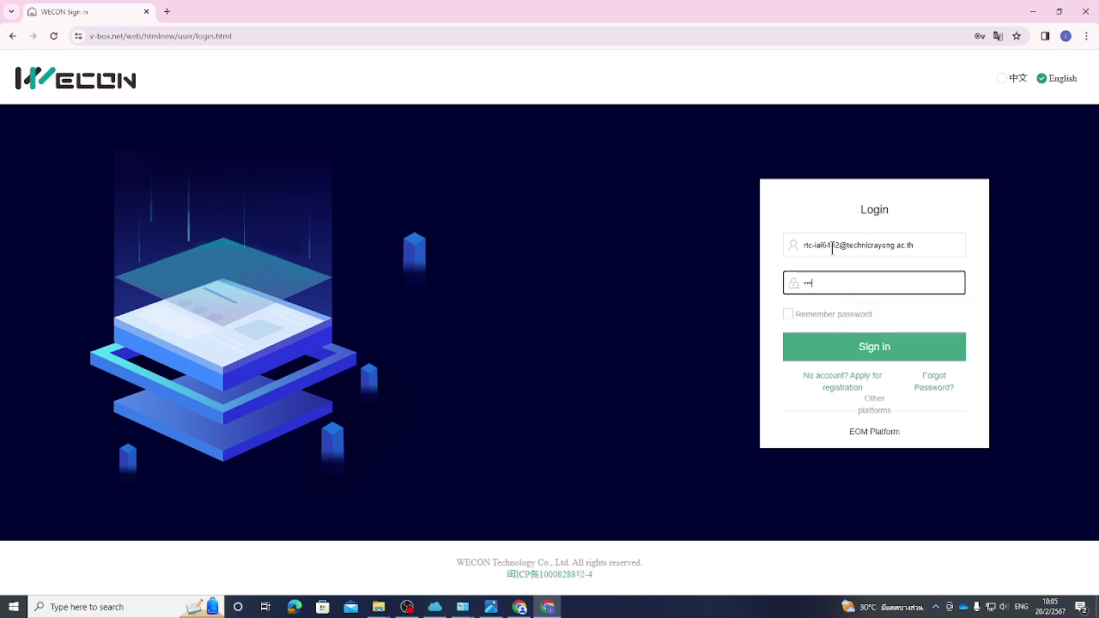
pyautogui.write('•••')
pyautogui.click(788, 314)
# Sign in, save the password to the Google account, allow location, and open Test1 under Default
pyautogui.click(848, 359)
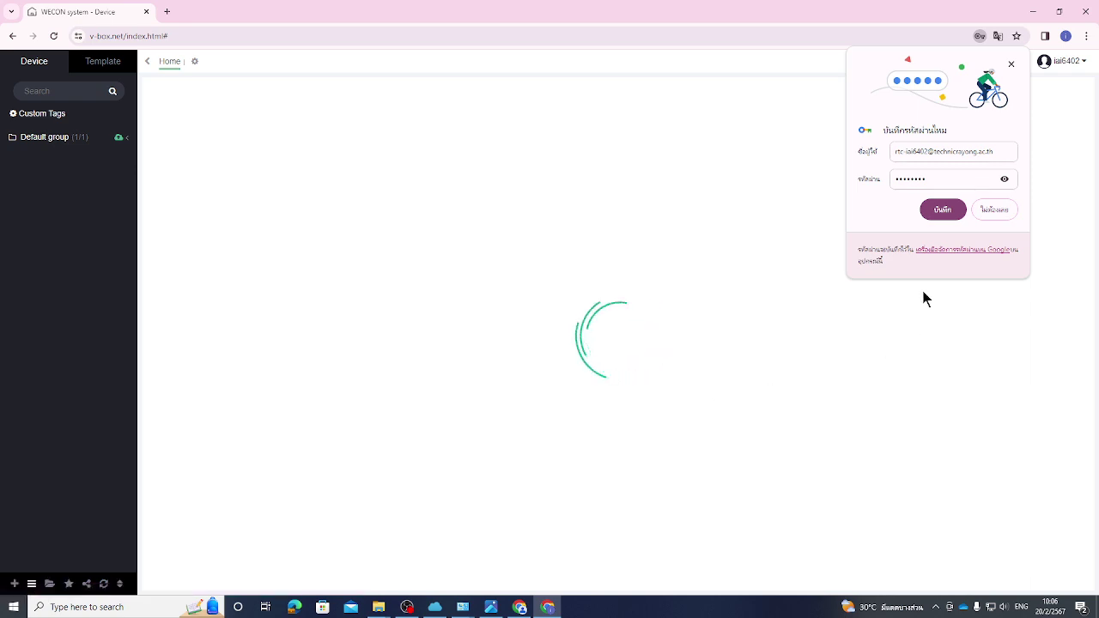
pyautogui.click(941, 209)
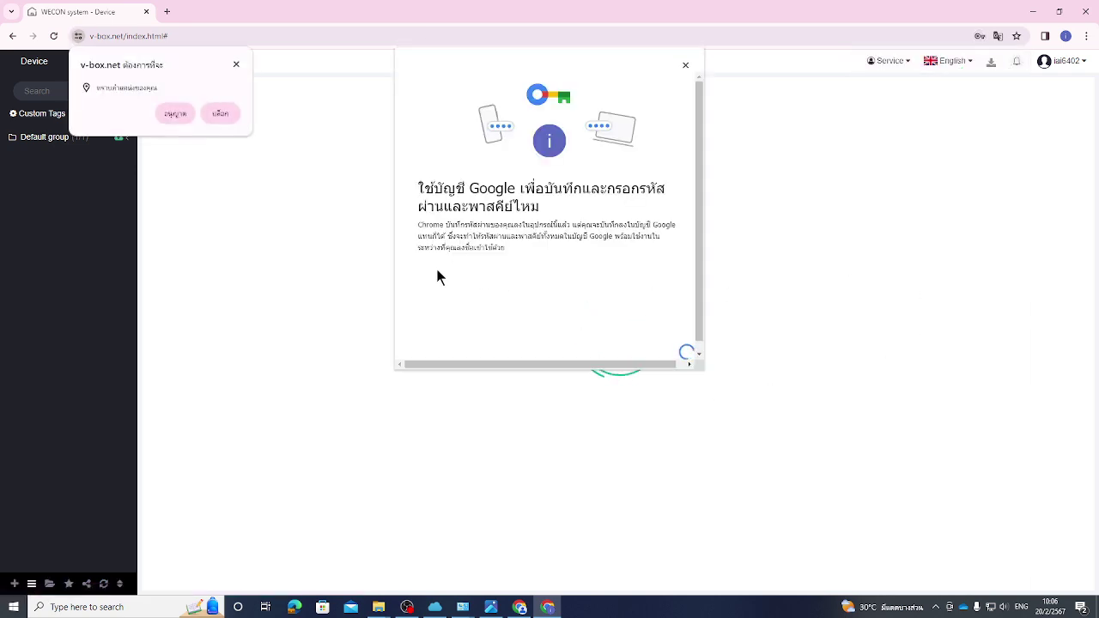
pyautogui.click(172, 113)
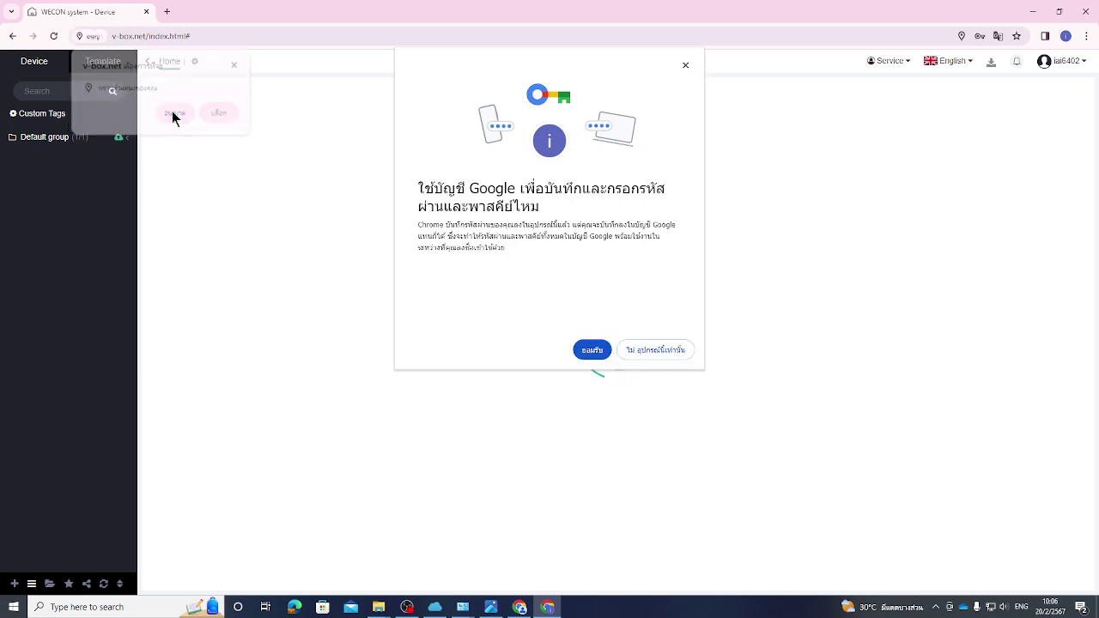
pyautogui.click(593, 352)
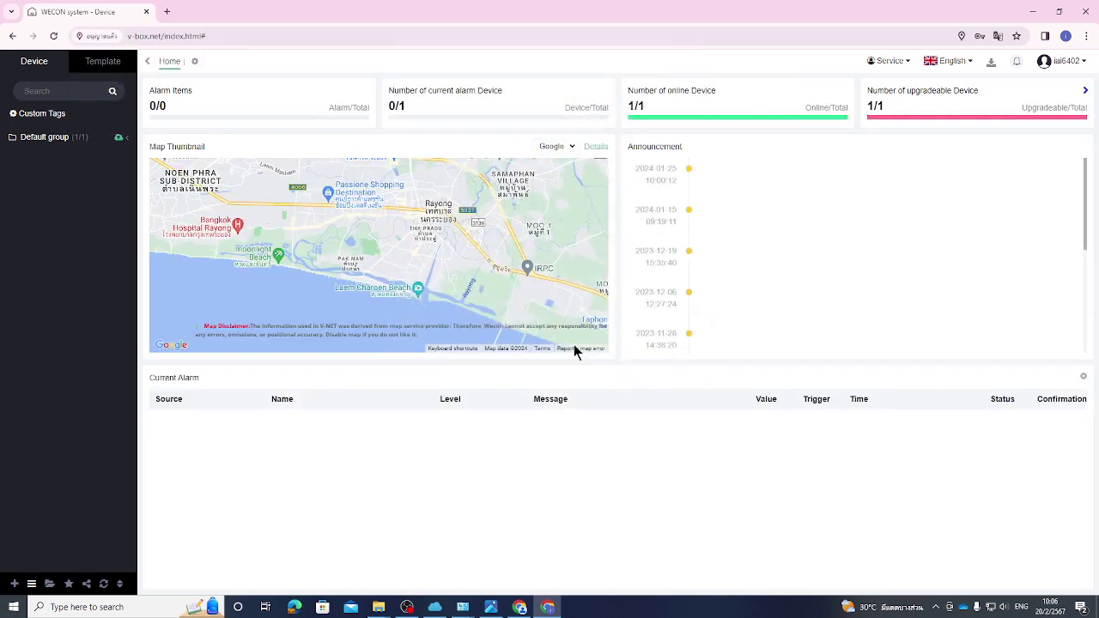
pyautogui.click(60, 143)
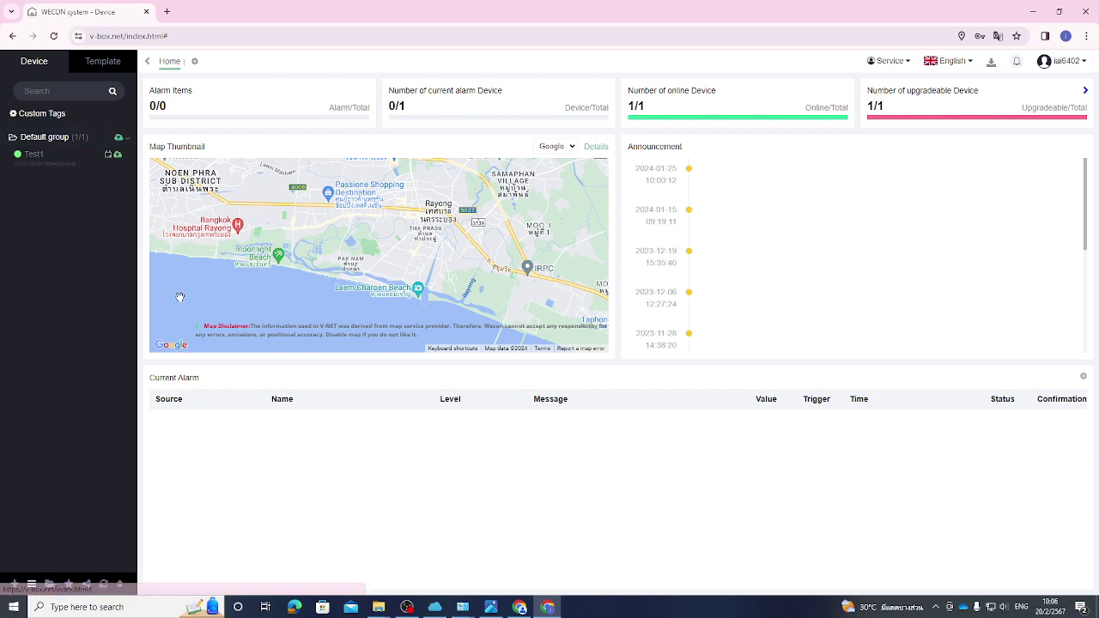
pyautogui.click(49, 166)
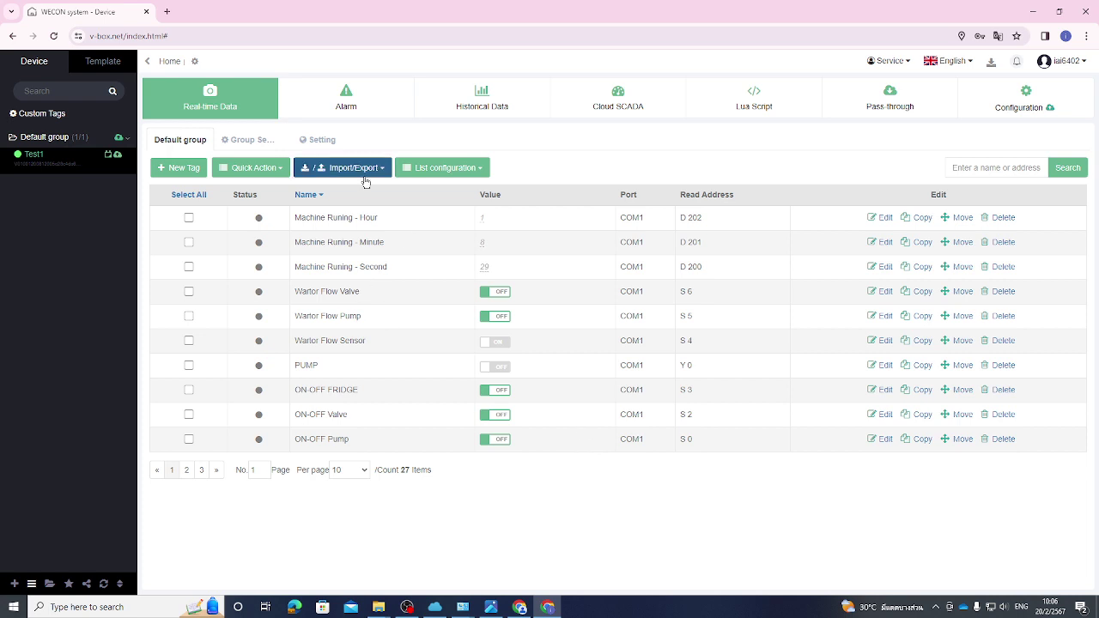
# In Configuration > Communication, add a new port and set its type to Ethernet
pyautogui.click(1029, 104)
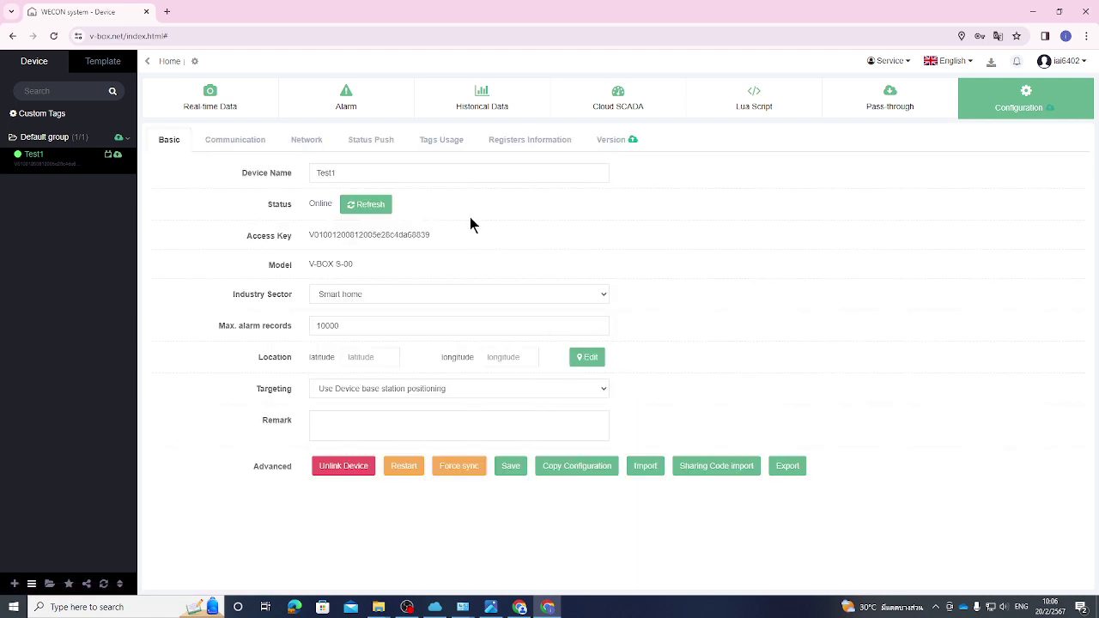
pyautogui.click(241, 145)
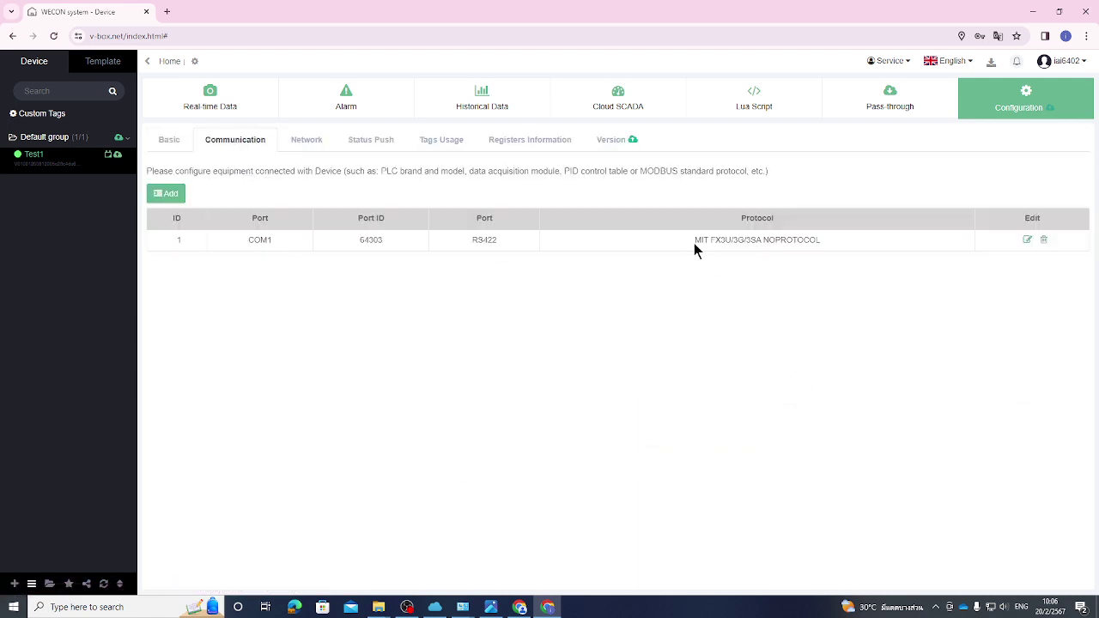
pyautogui.click(169, 195)
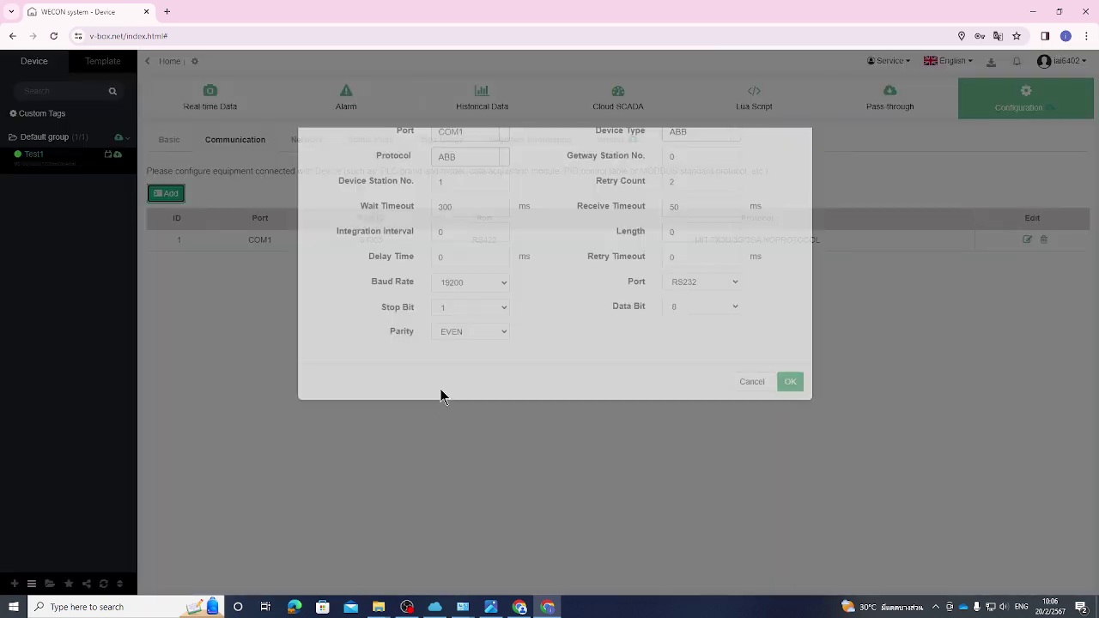
pyautogui.click(507, 176)
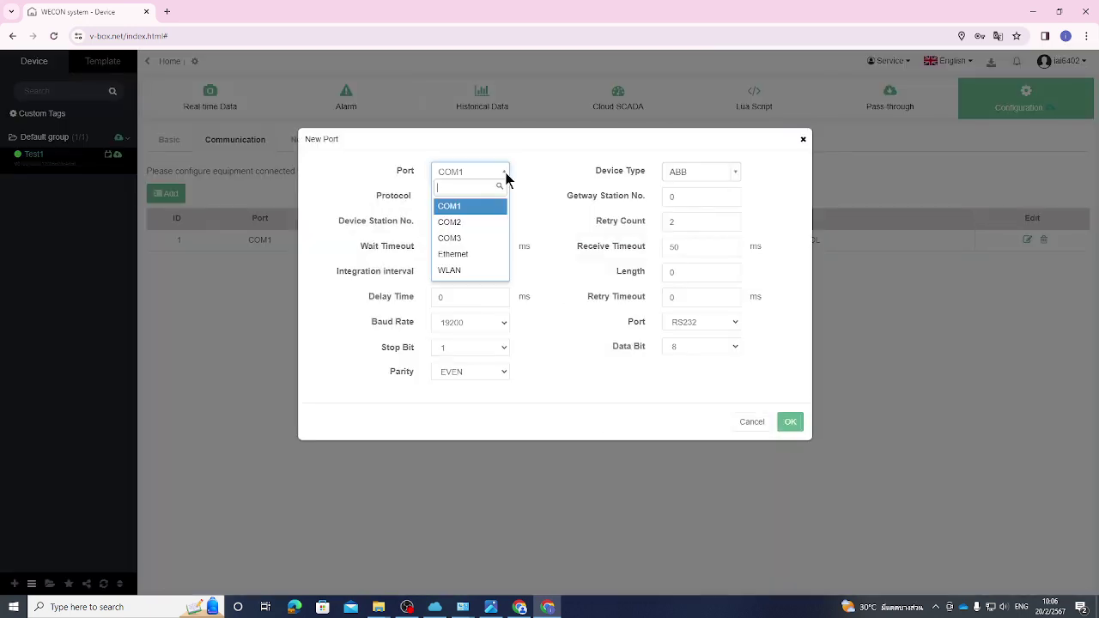
pyautogui.click(480, 253)
pyautogui.click(503, 199)
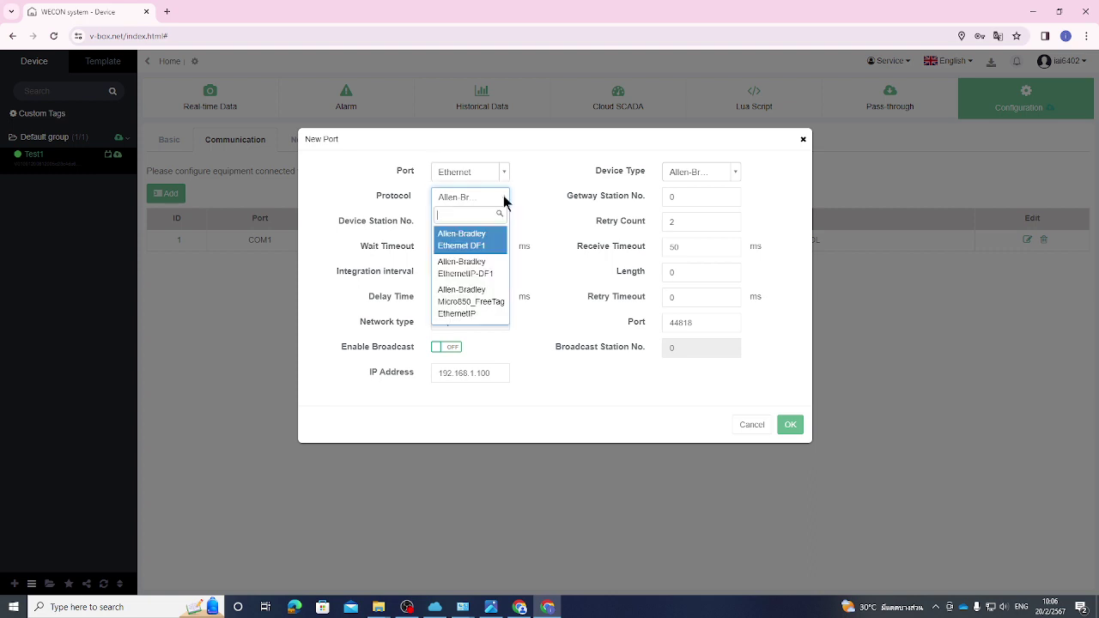
pyautogui.click(759, 163)
# Set device type Mitsubishi, protocol MIT FX5U Ethernet, IP 172.16.20.250, and save the port
pyautogui.click(737, 173)
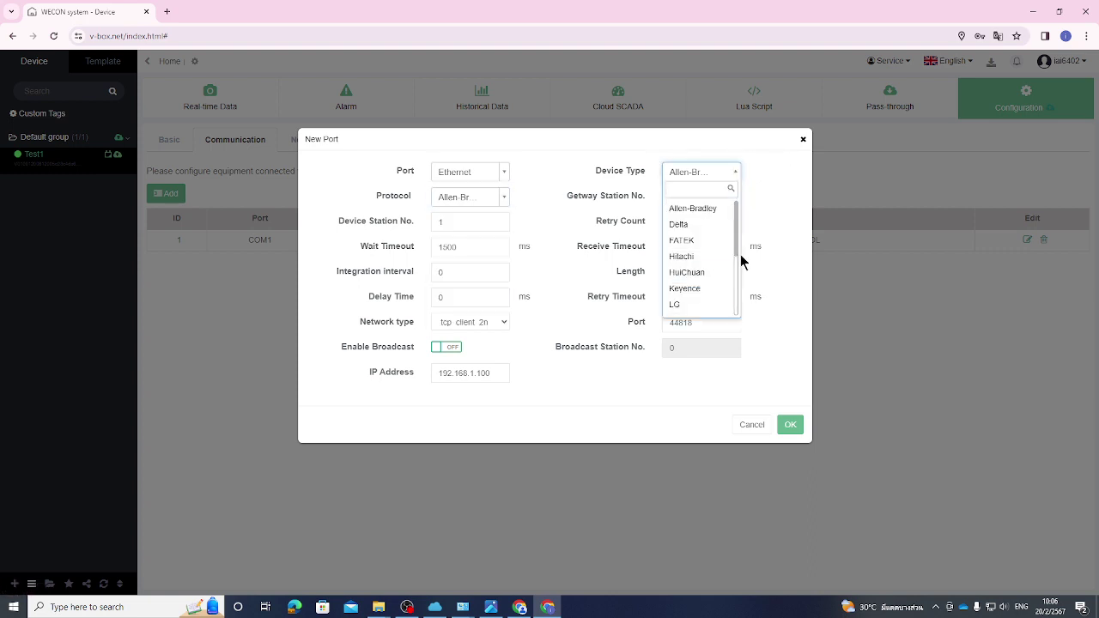
pyautogui.moveTo(737, 248); pyautogui.dragTo(741, 311)
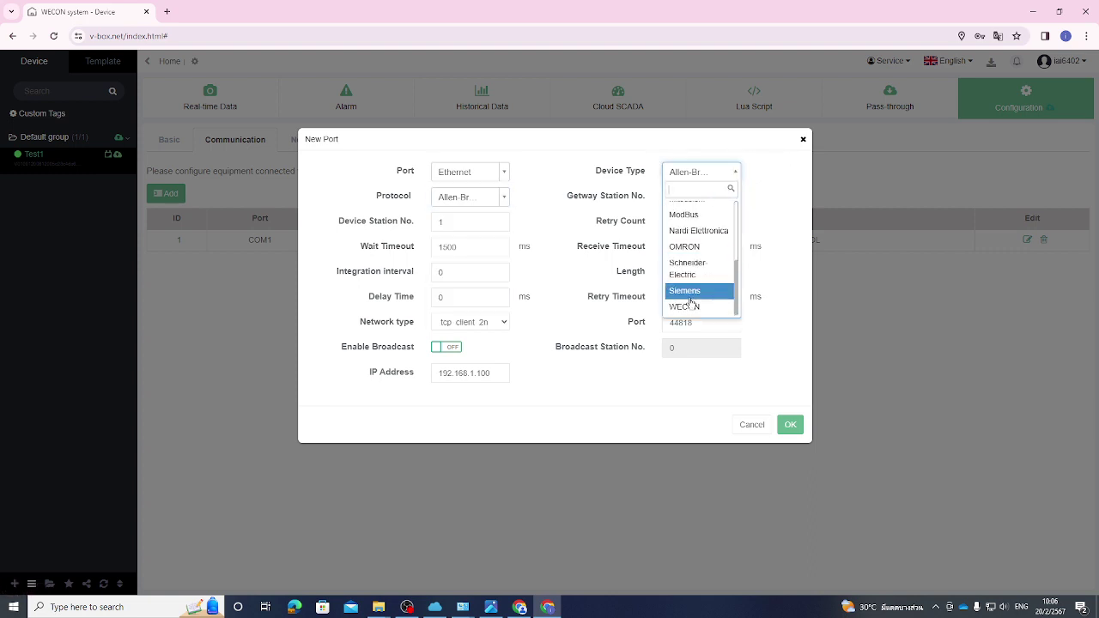
pyautogui.scroll(2, 706, 274)
pyautogui.click(704, 257)
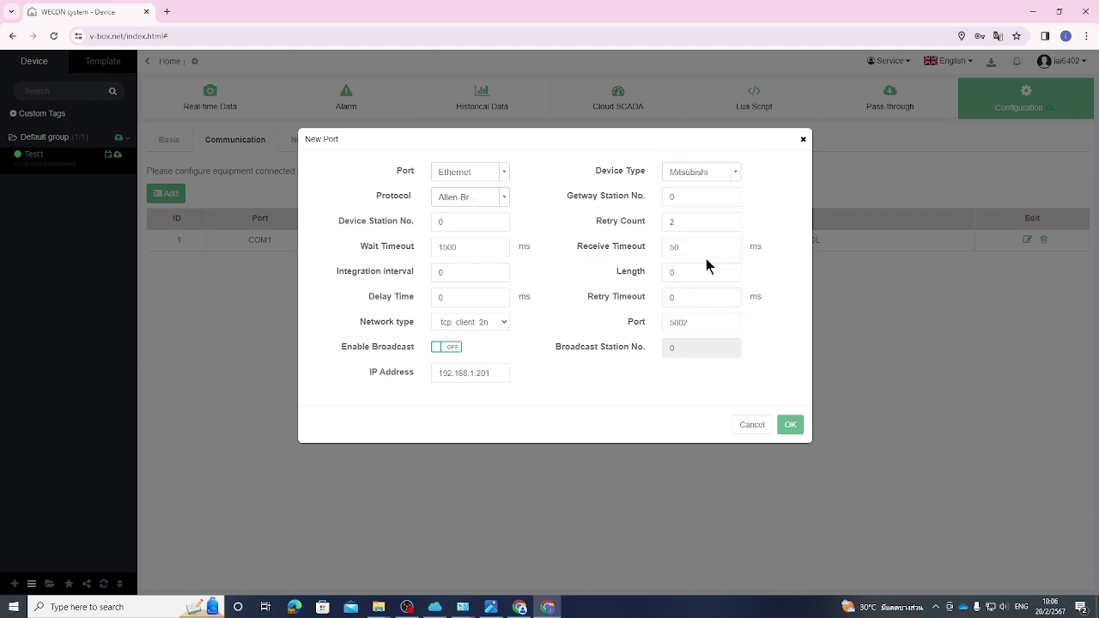
pyautogui.click(504, 198)
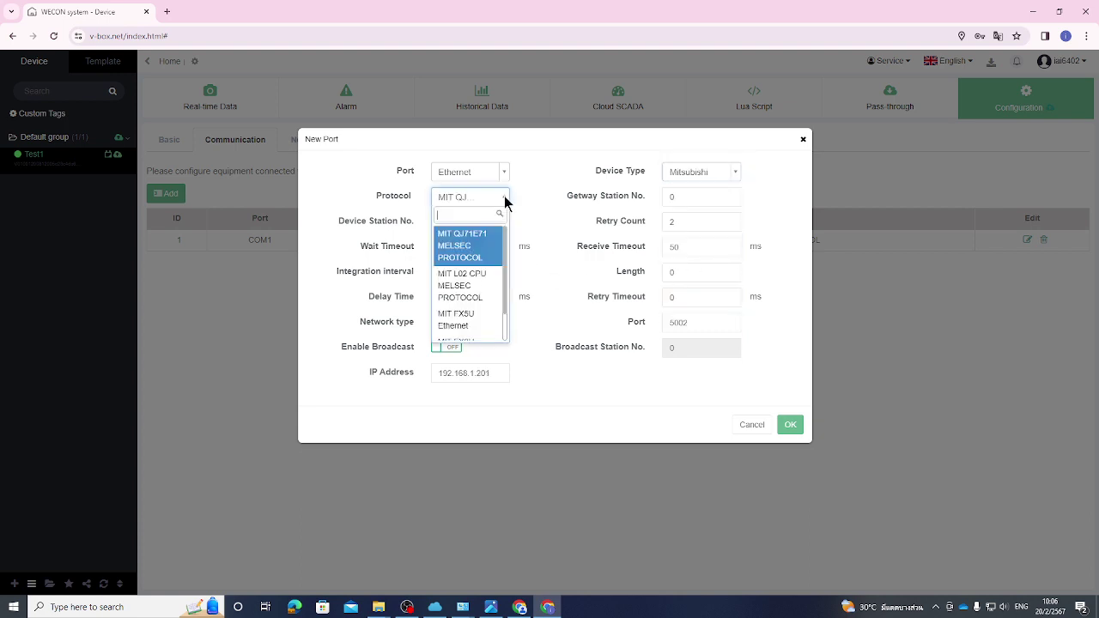
pyautogui.click(468, 322)
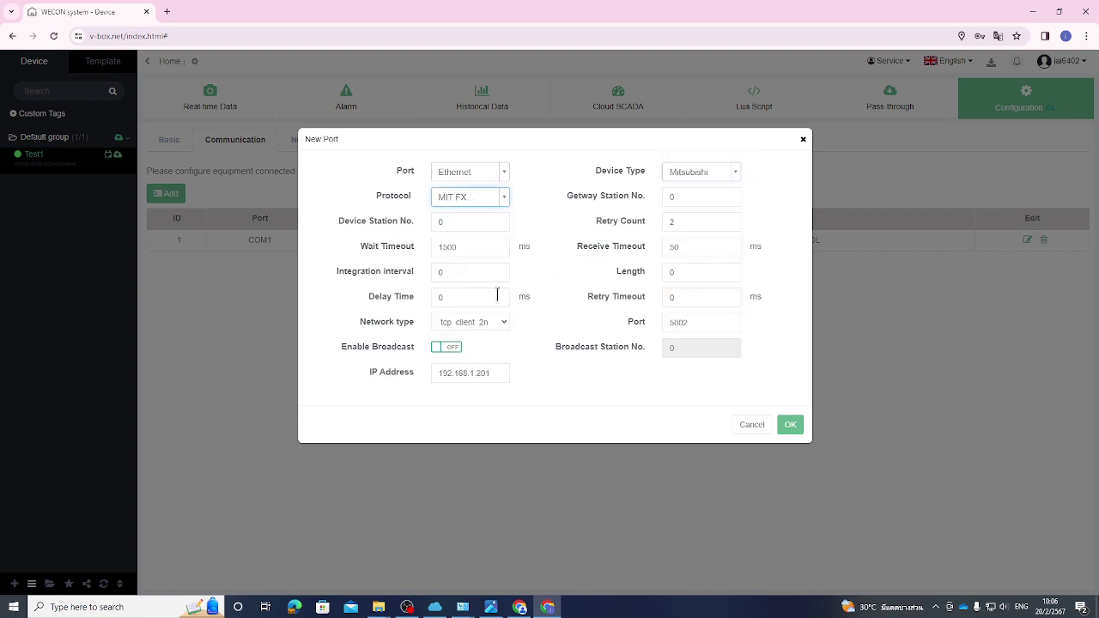
pyautogui.click(496, 376)
pyautogui.press('BackSpace')
pyautogui.press('BackSpace')
pyautogui.press('BackSpace')
pyautogui.press('BackSpace')
pyautogui.press('BackSpace')
pyautogui.press('BackSpace')
pyautogui.press('BackSpace')
pyautogui.press('BackSpace')
pyautogui.press('BackSpace')
pyautogui.press('BackSpace')
pyautogui.press('BackSpace')
pyautogui.press('BackSpace')
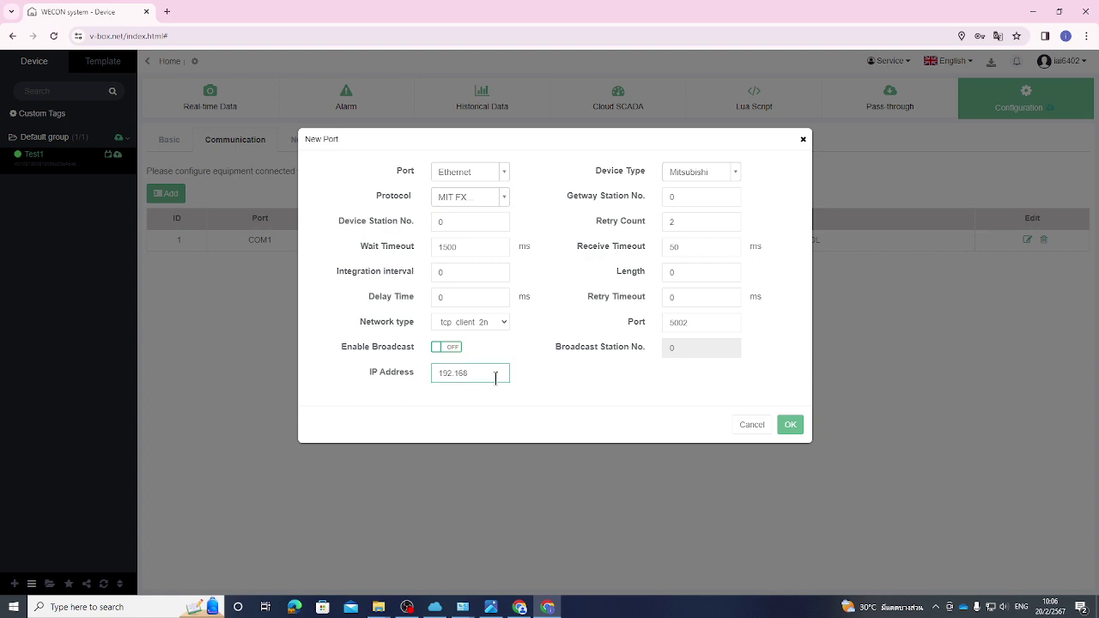
pyautogui.write('72.16.20.250')
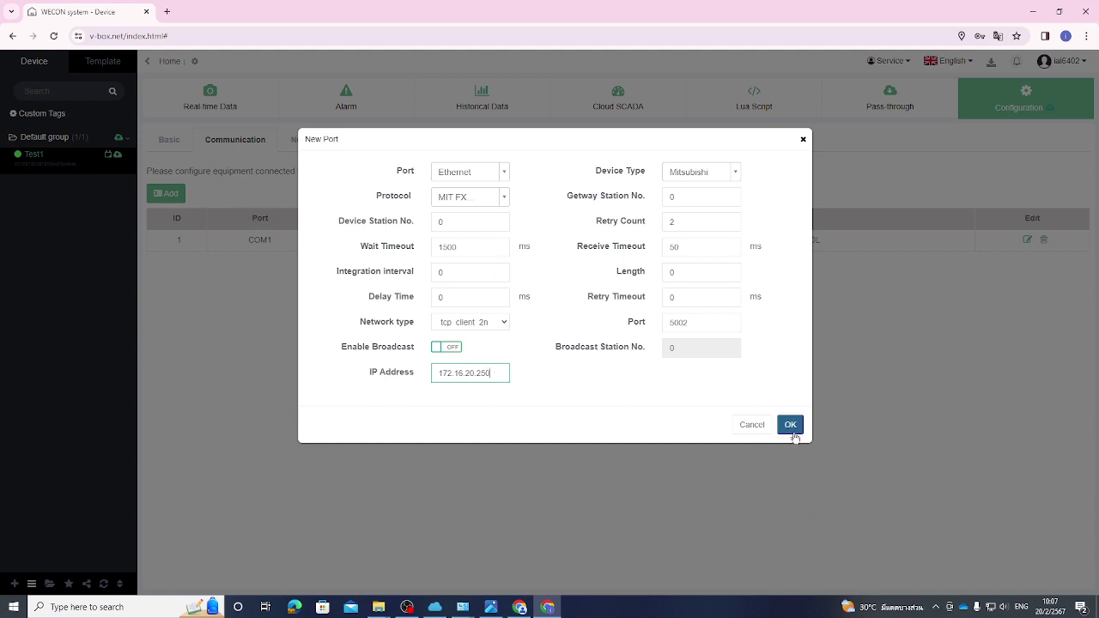
pyautogui.click(792, 425)
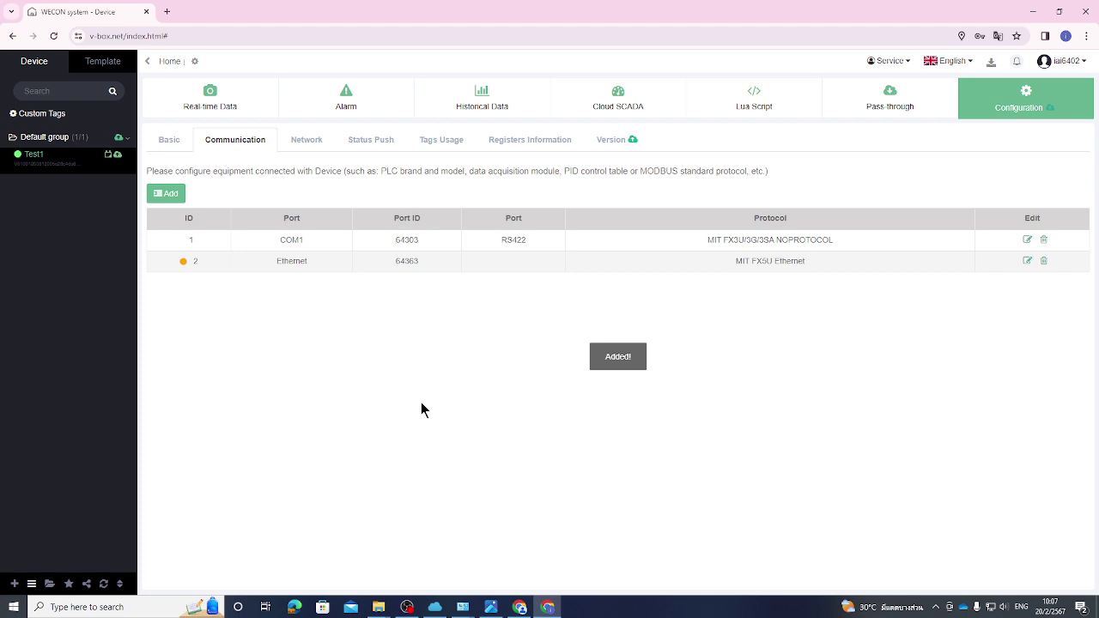
# Add a tag group named FX5U in Real-time Data Group Settings, then start a new tag there
pyautogui.click(217, 101)
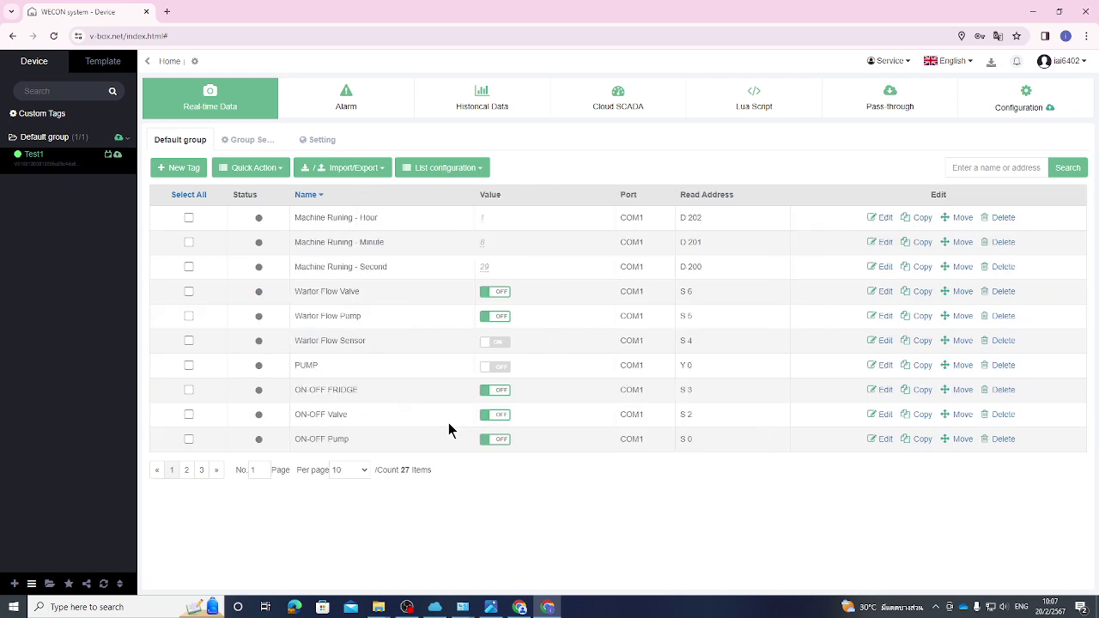
pyautogui.click(249, 142)
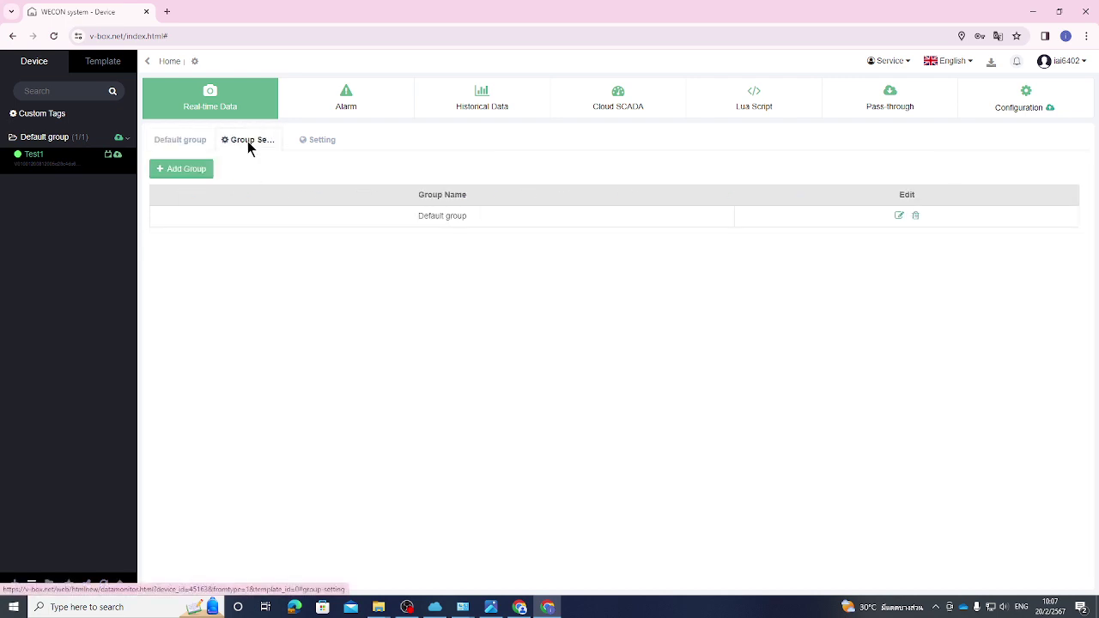
pyautogui.click(198, 170)
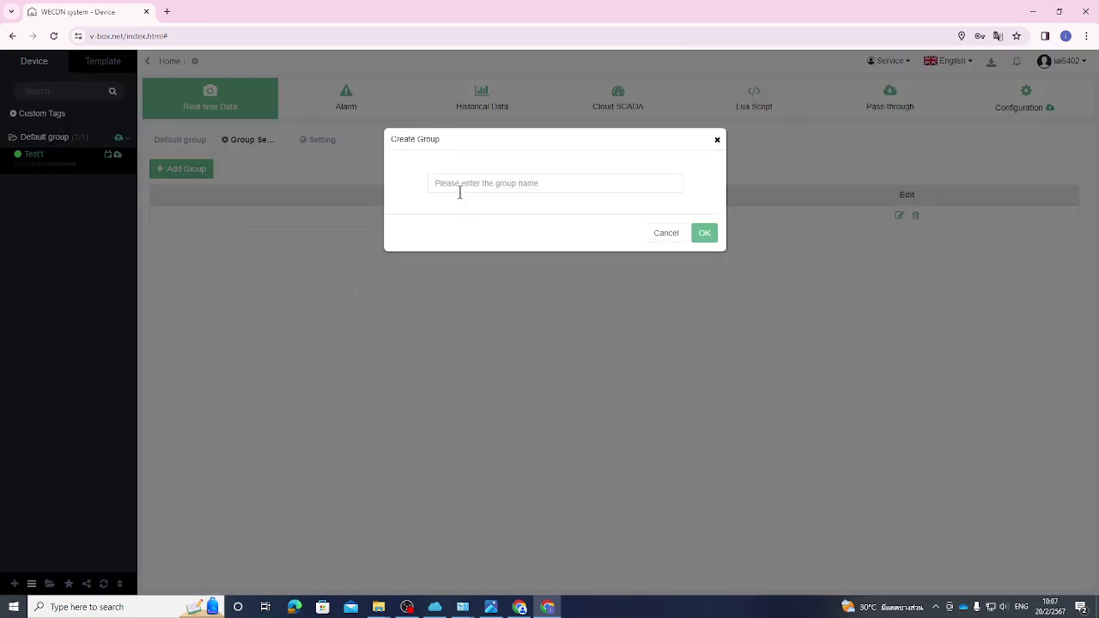
pyautogui.click(462, 183)
pyautogui.write('FX5U')
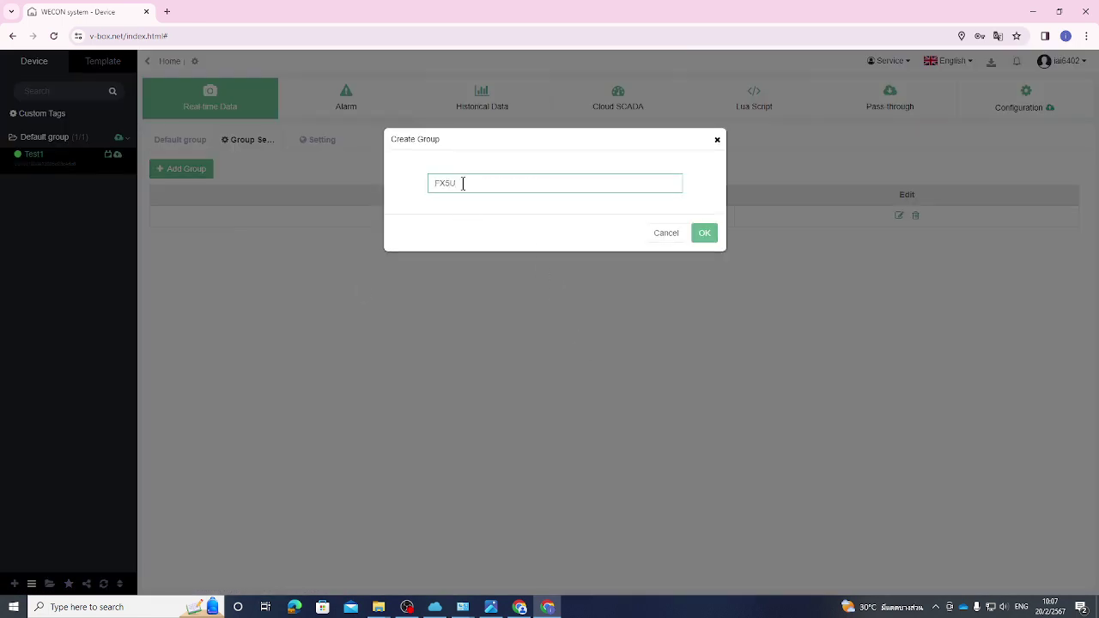
pyautogui.click(704, 232)
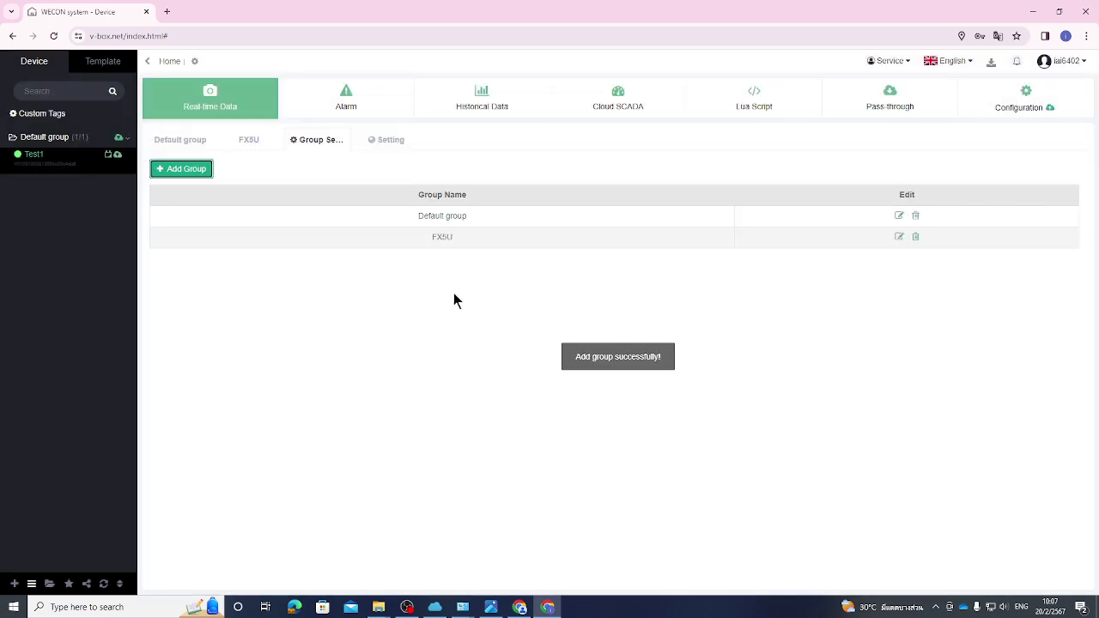
pyautogui.click(248, 139)
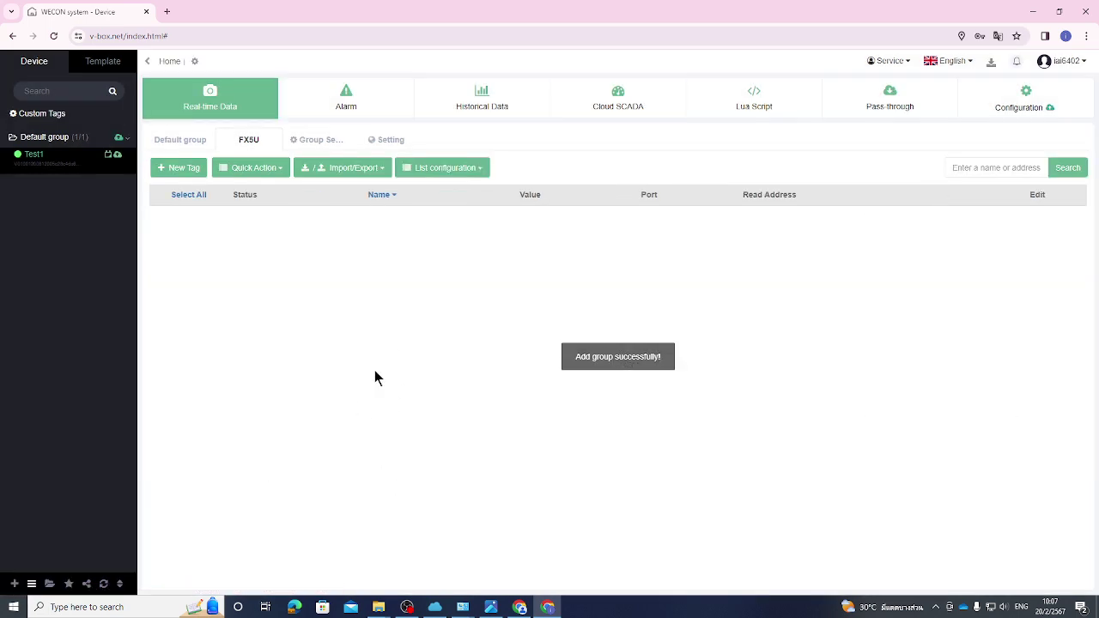
pyautogui.click(175, 169)
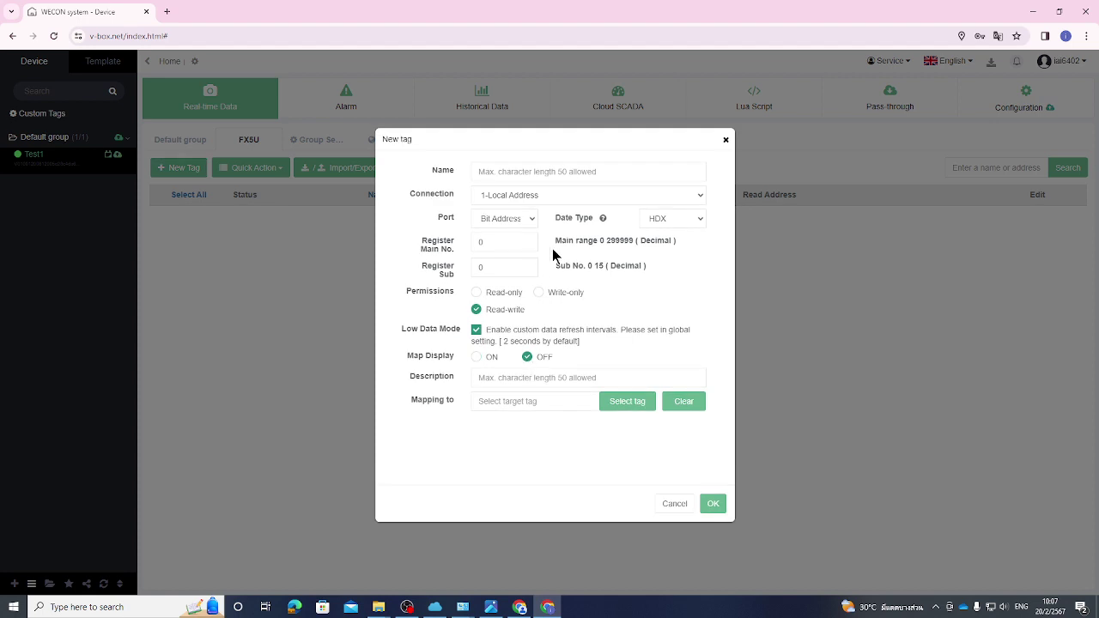
# Save a tag named Clock: connection 3-Ethernet, data type SM, register 412, station 1
pyautogui.click(527, 174)
pyautogui.write('C')
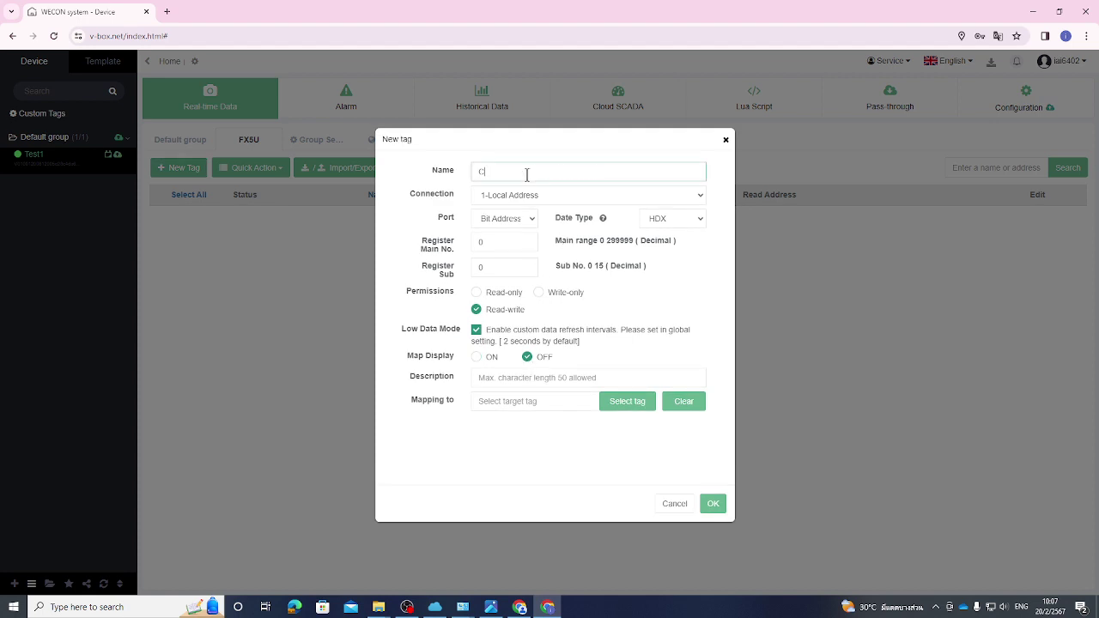
pyautogui.write('lock')
pyautogui.click(697, 196)
pyautogui.click(522, 235)
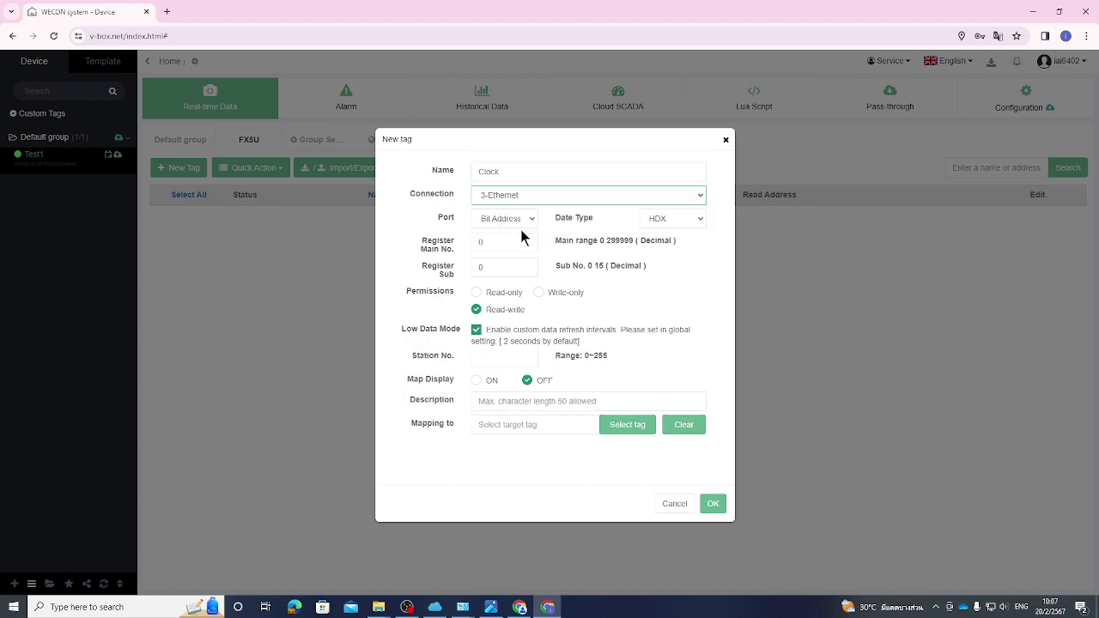
pyautogui.click(700, 219)
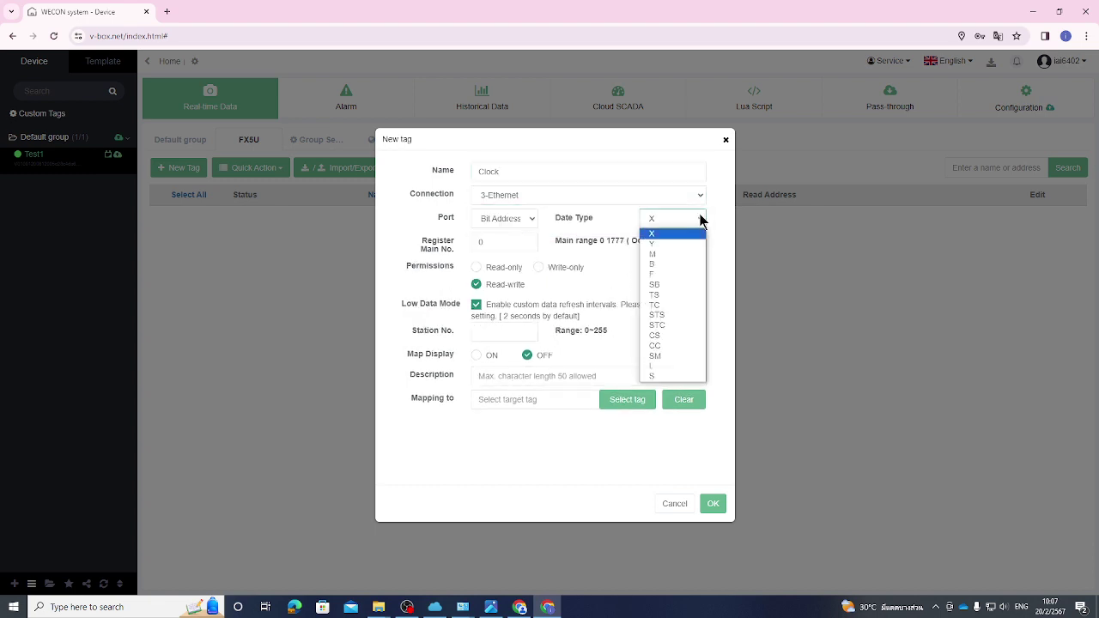
pyautogui.click(678, 355)
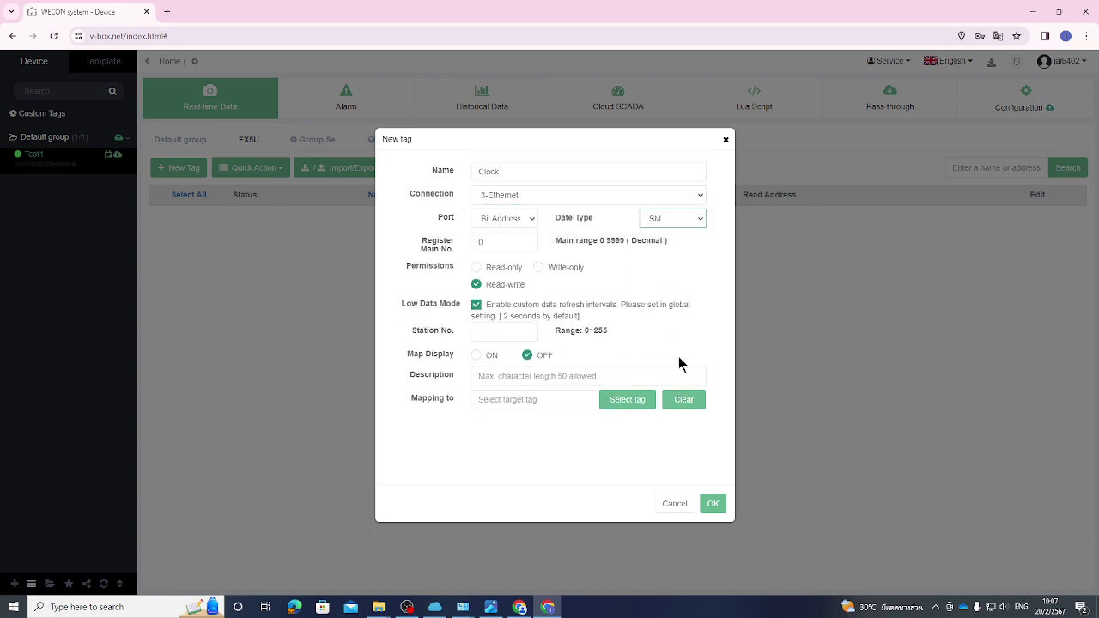
pyautogui.doubleClick(490, 243)
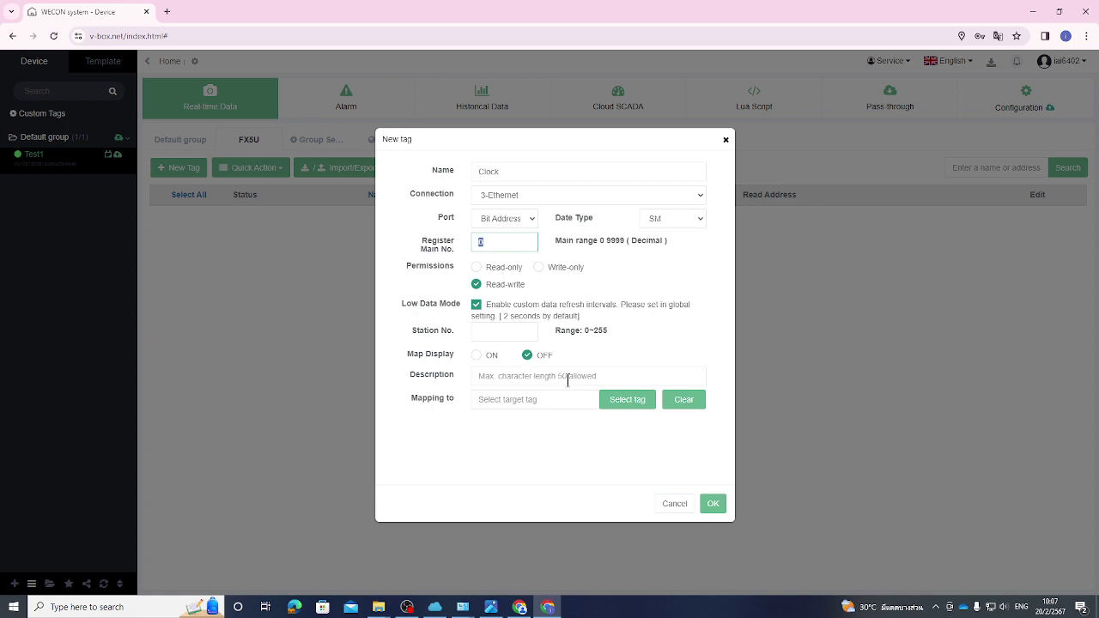
pyautogui.write('412')
pyautogui.click(491, 333)
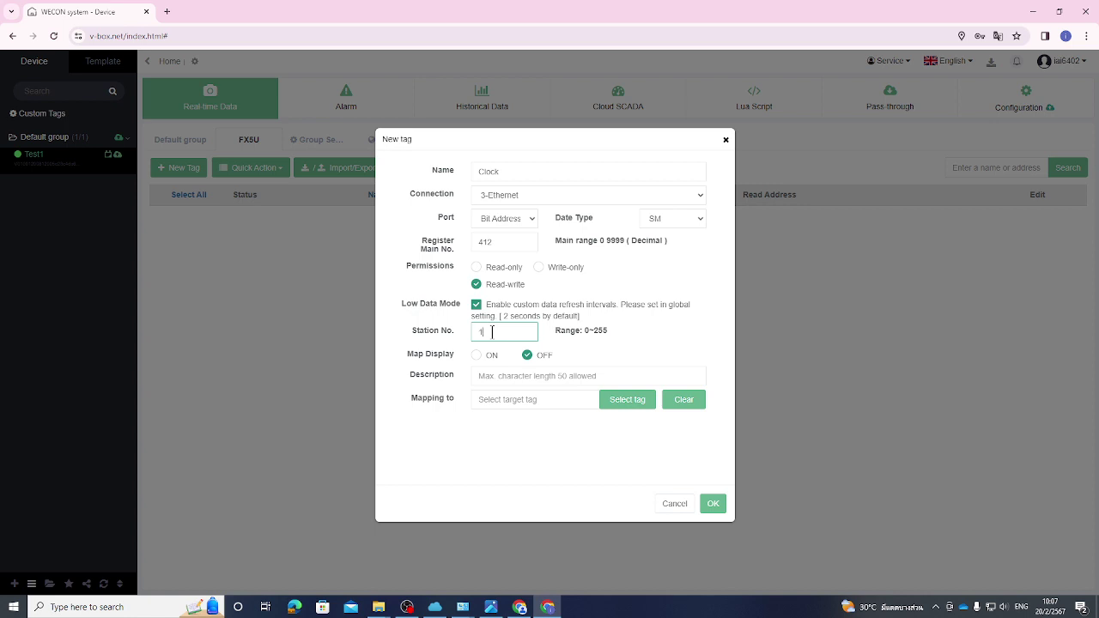
pyautogui.click(713, 503)
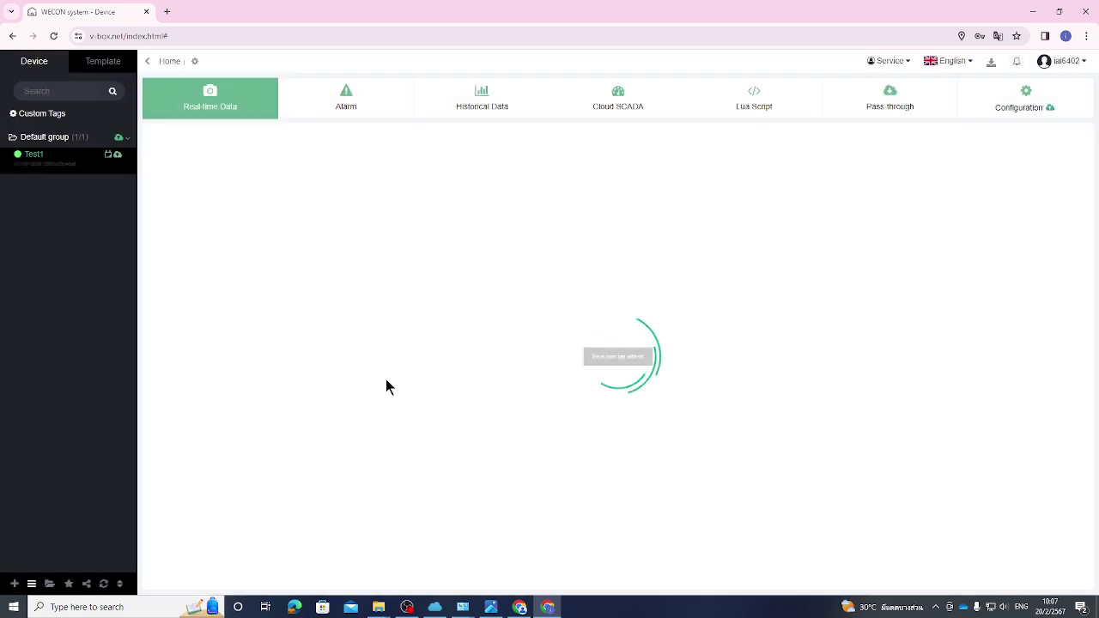